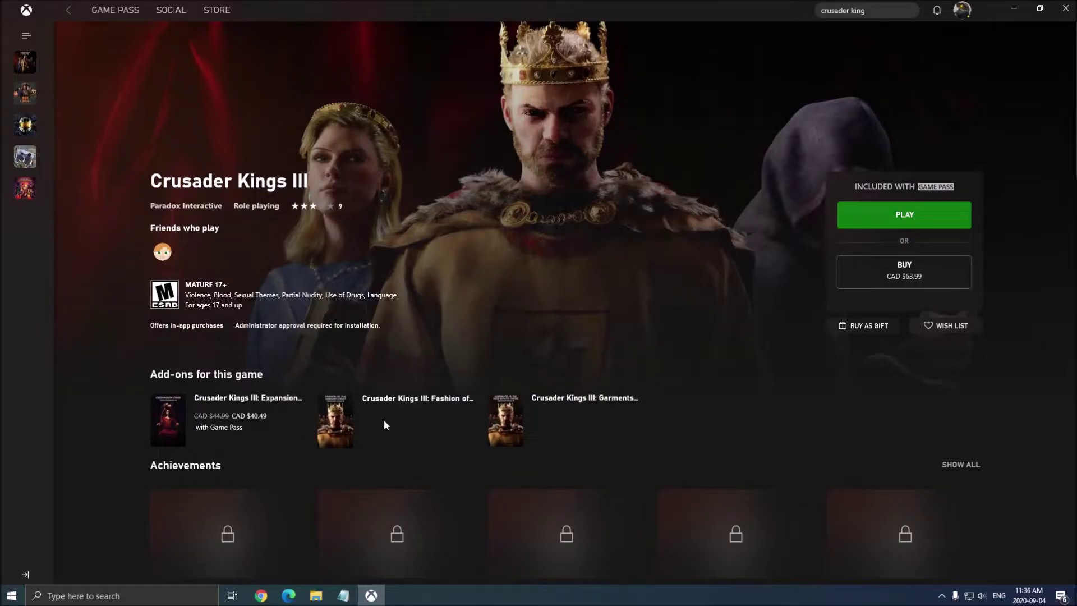
Step: Search Windows for 'game mode', open its settings page and shift the window slightly right
{"action": "left_click", "coordinate": [112, 596]}
{"action": "type", "text": "game mode"}
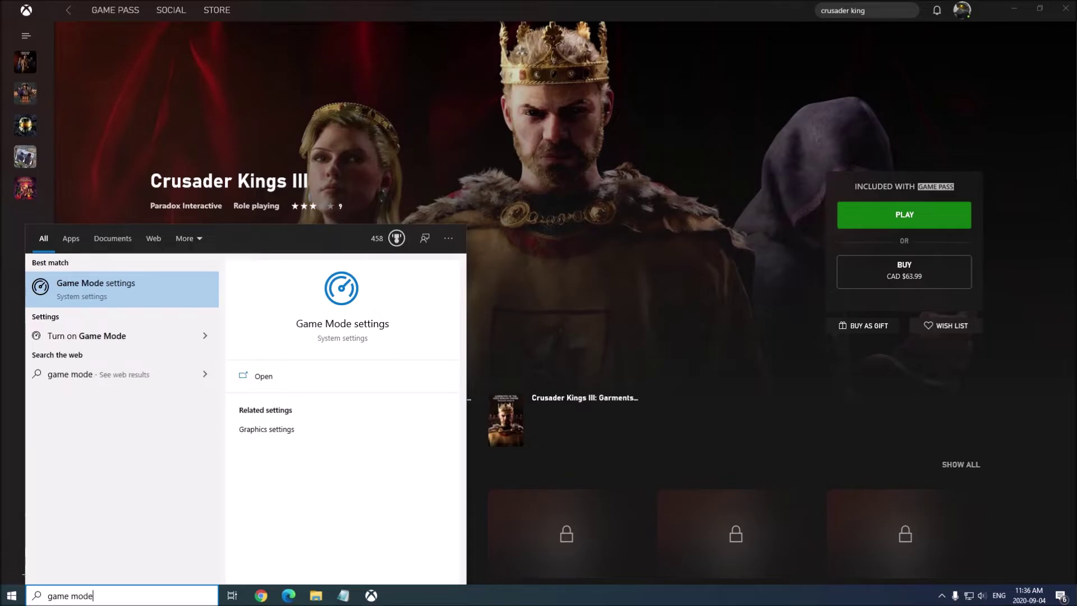
{"action": "key", "text": "Return"}
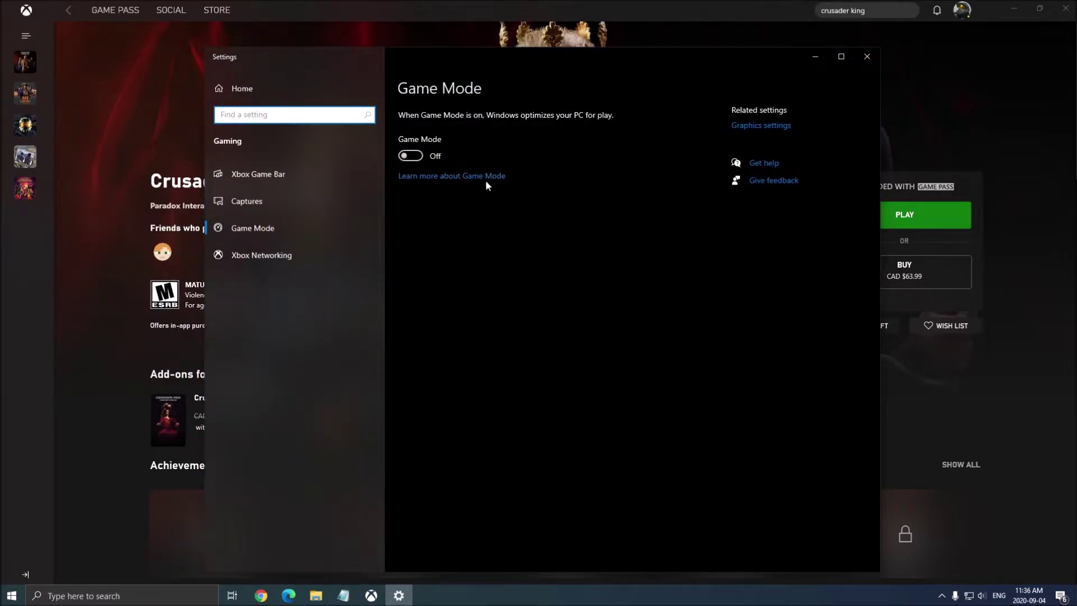
{"action": "left_click_drag", "start_coordinate": [552, 58], "coordinate": [582, 60]}
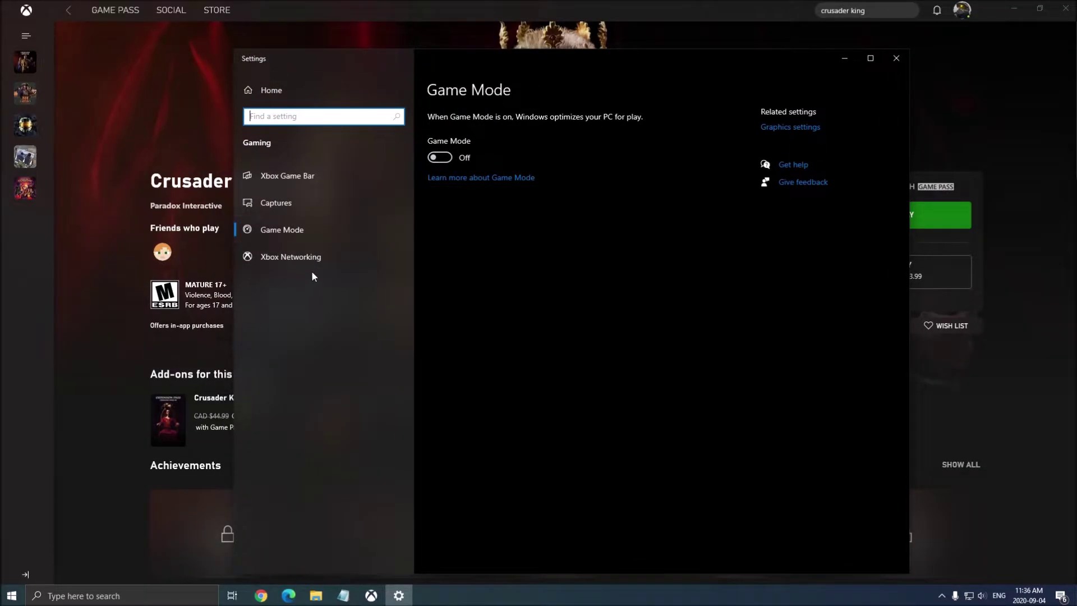
Step: Review the Xbox Game Bar and Captures settings pages, then close Windows Settings
{"action": "left_click", "coordinate": [302, 178]}
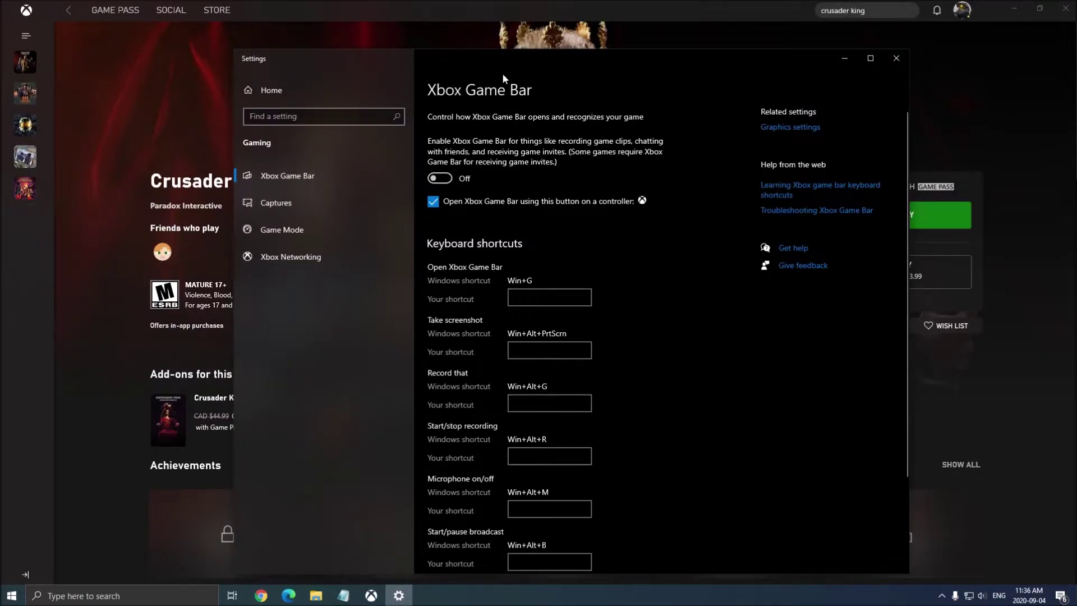
{"action": "left_click", "coordinate": [291, 209]}
{"action": "scroll", "coordinate": [539, 277], "scroll_direction": "down", "scroll_amount": 1}
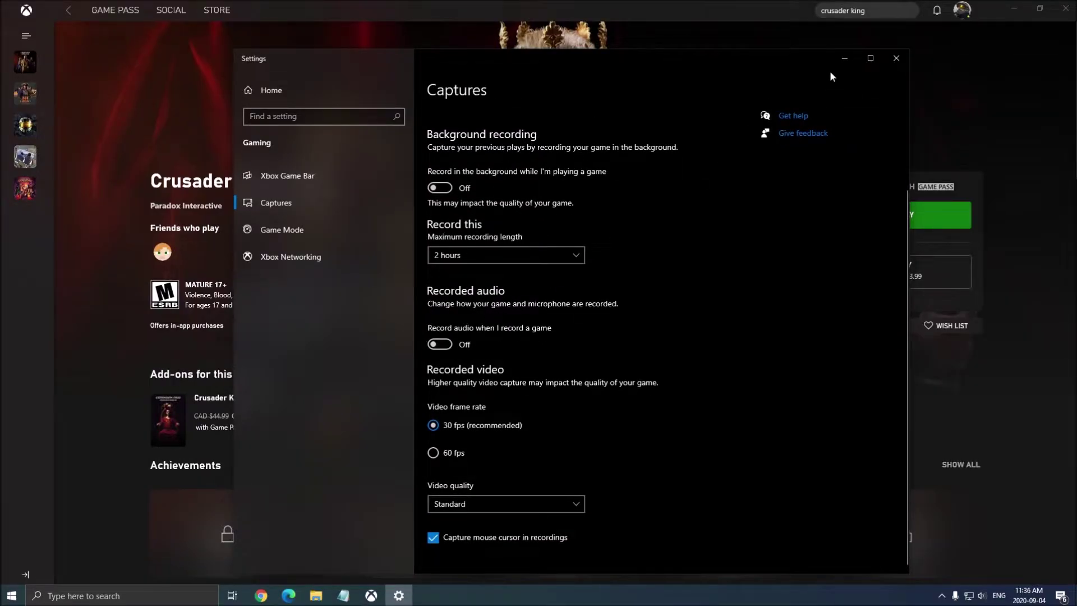
{"action": "left_click", "coordinate": [895, 59]}
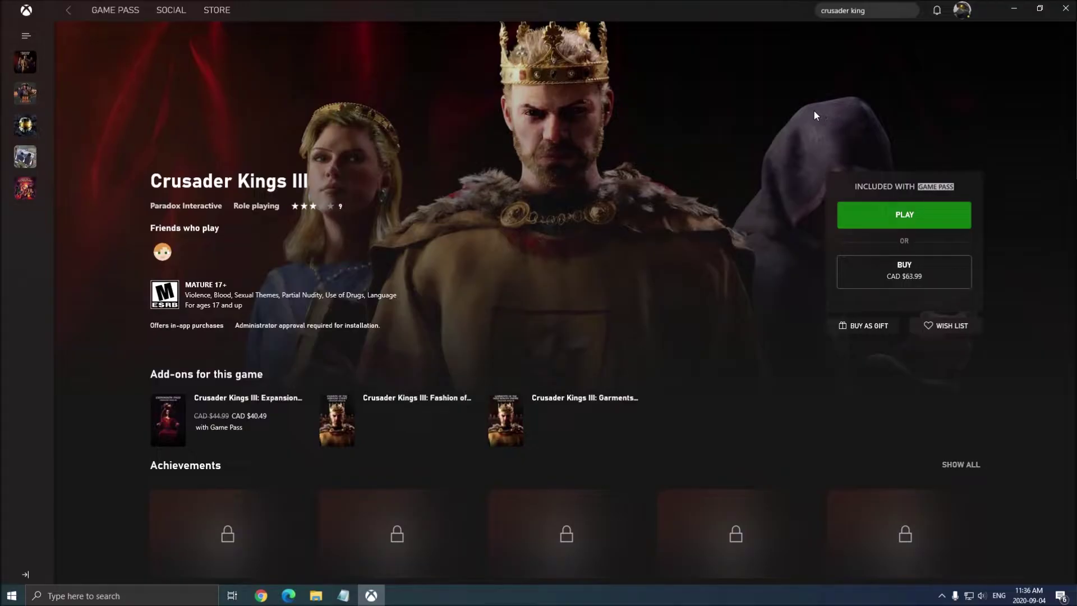
Step: Search 'gpu', turn on hardware-accelerated GPU scheduling in Graphics settings, then close Settings
{"action": "left_click", "coordinate": [112, 596]}
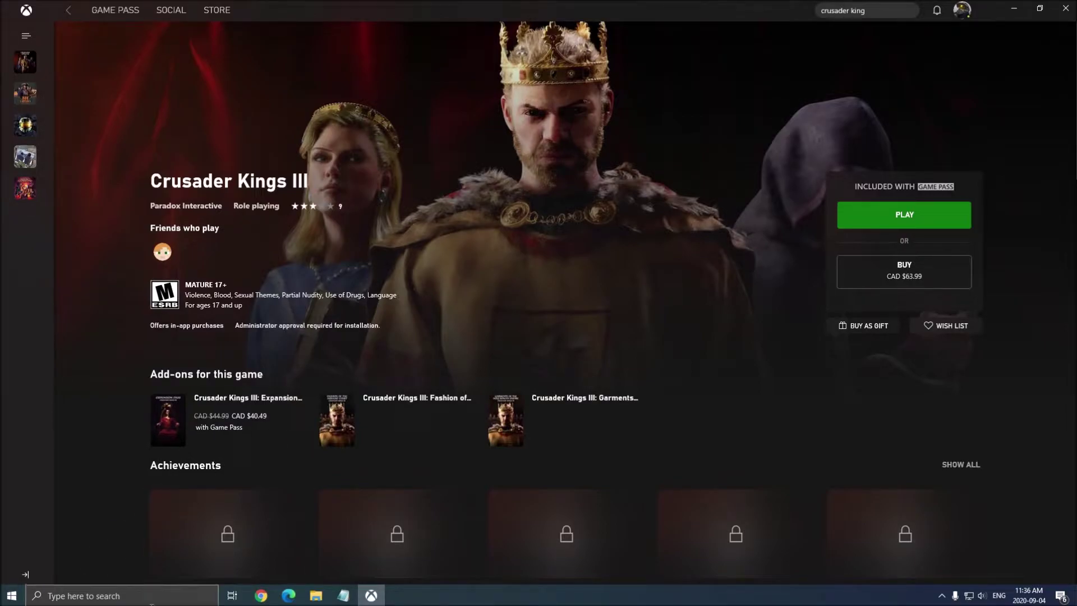
{"action": "type", "text": "gpu"}
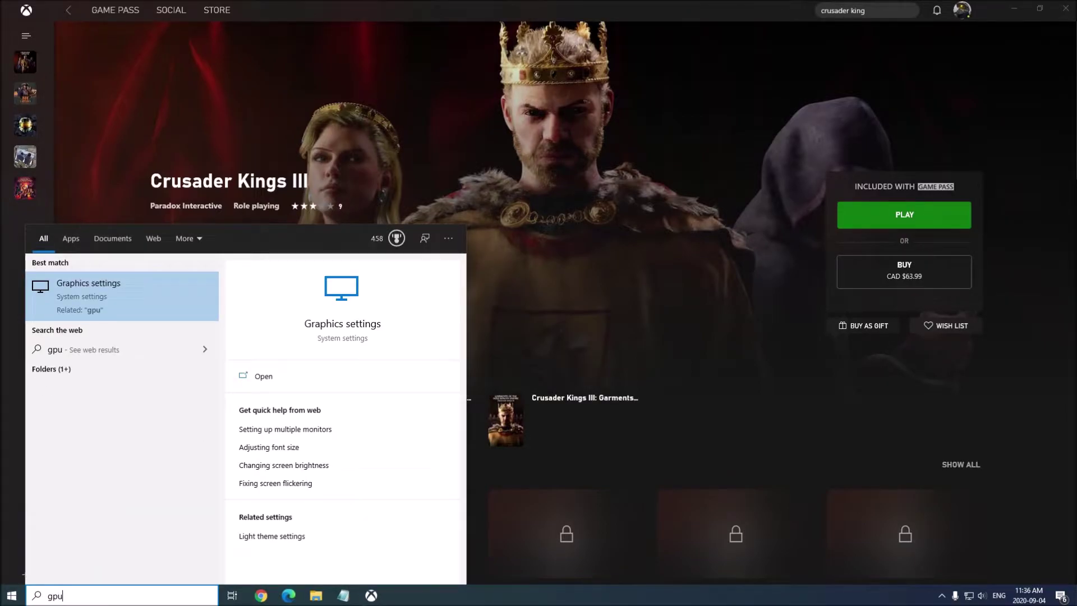
{"action": "left_click", "coordinate": [107, 288]}
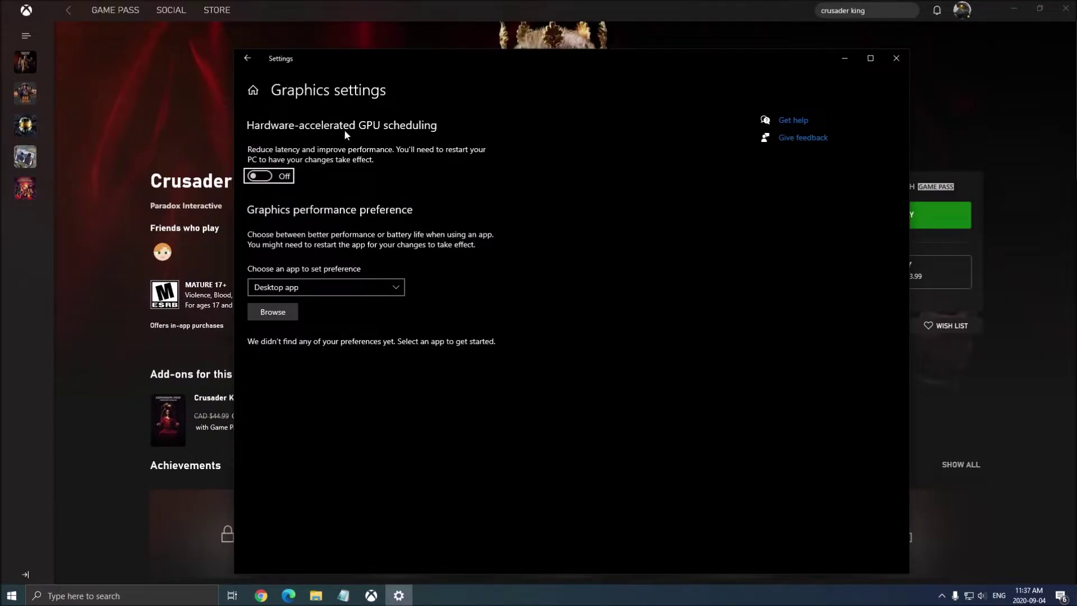
{"action": "left_click", "coordinate": [259, 176]}
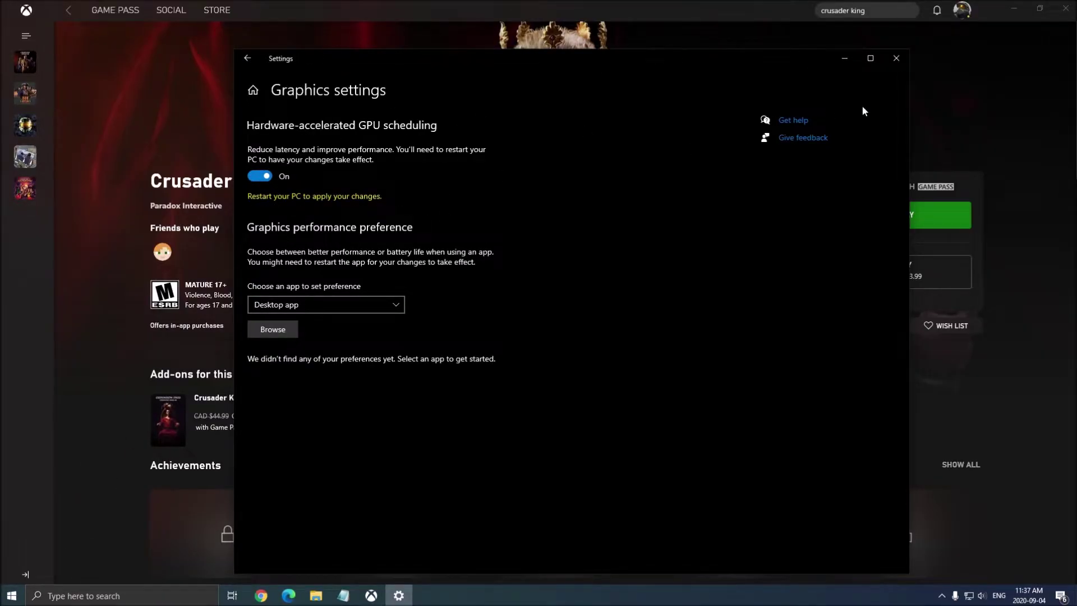
{"action": "left_click", "coordinate": [896, 59]}
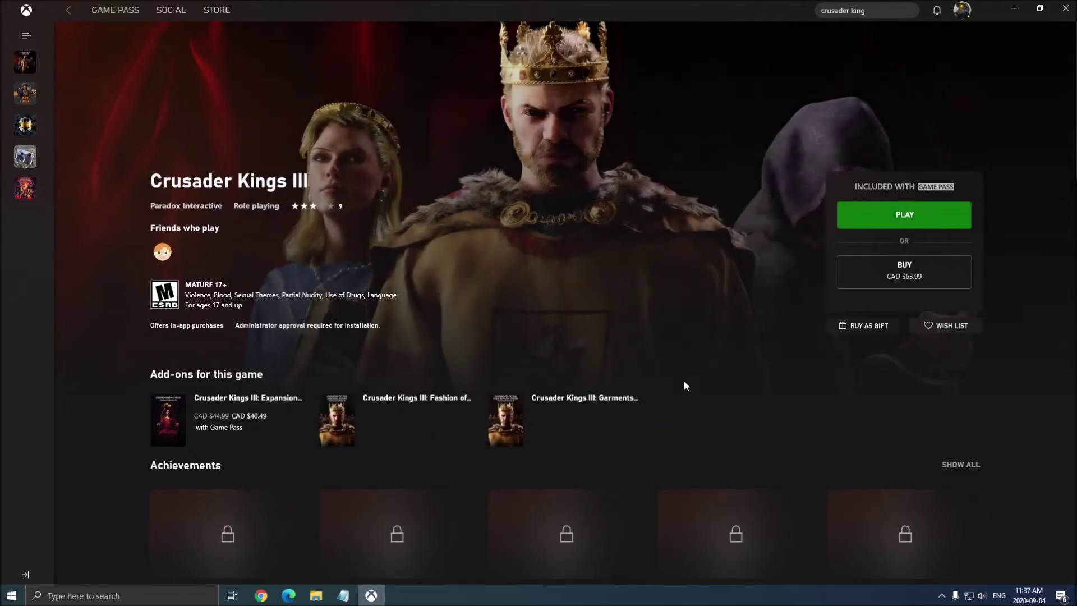
Step: Check the hidden-icons tray for running background apps, then dismiss it
{"action": "left_click", "coordinate": [942, 596]}
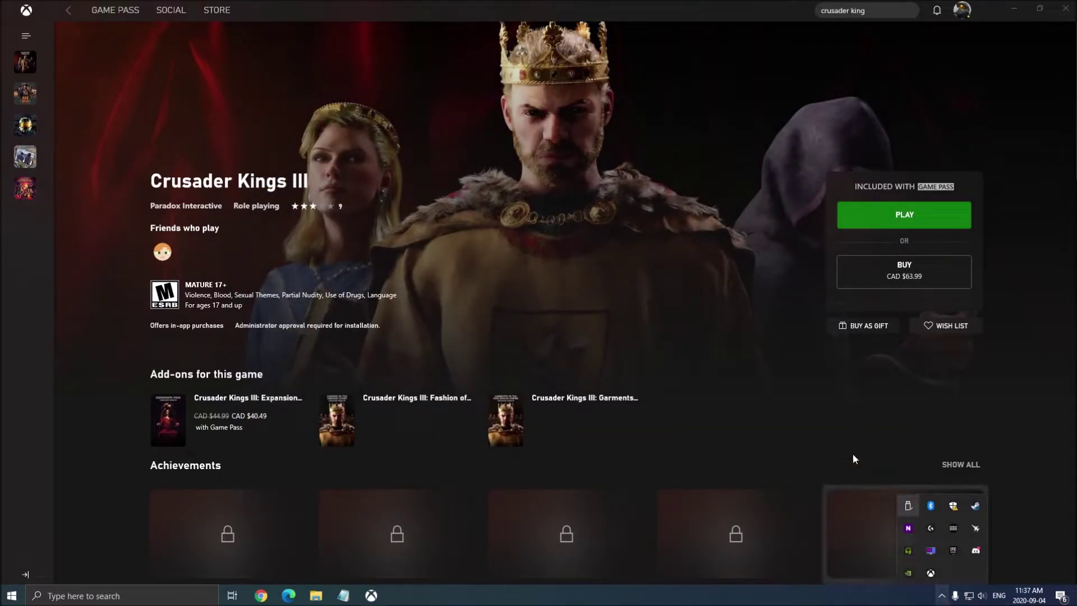
{"action": "left_click", "coordinate": [895, 539]}
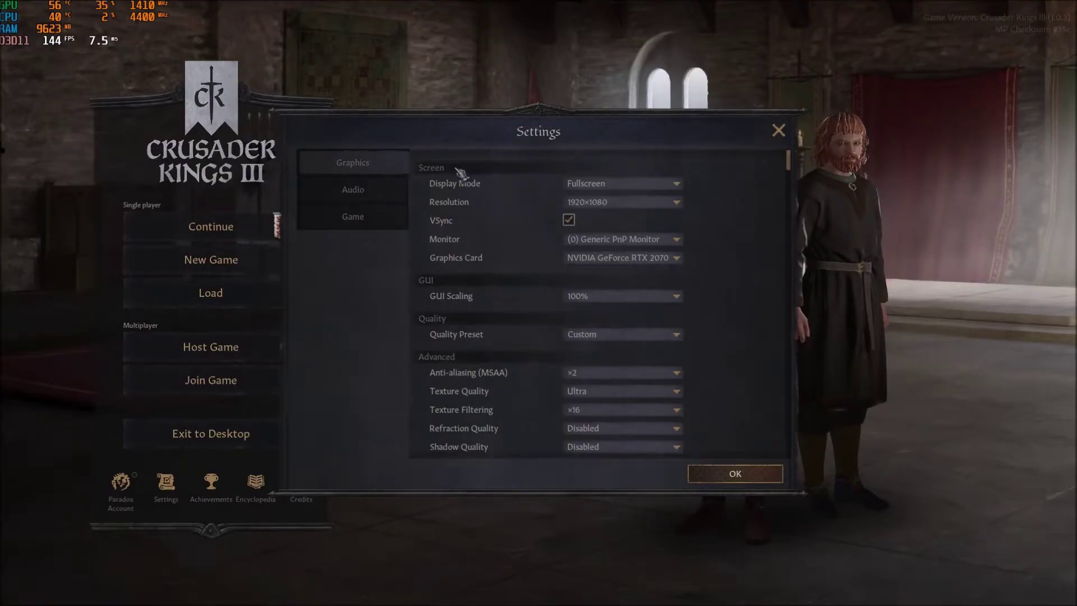
{"action": "left_click", "coordinate": [644, 185]}
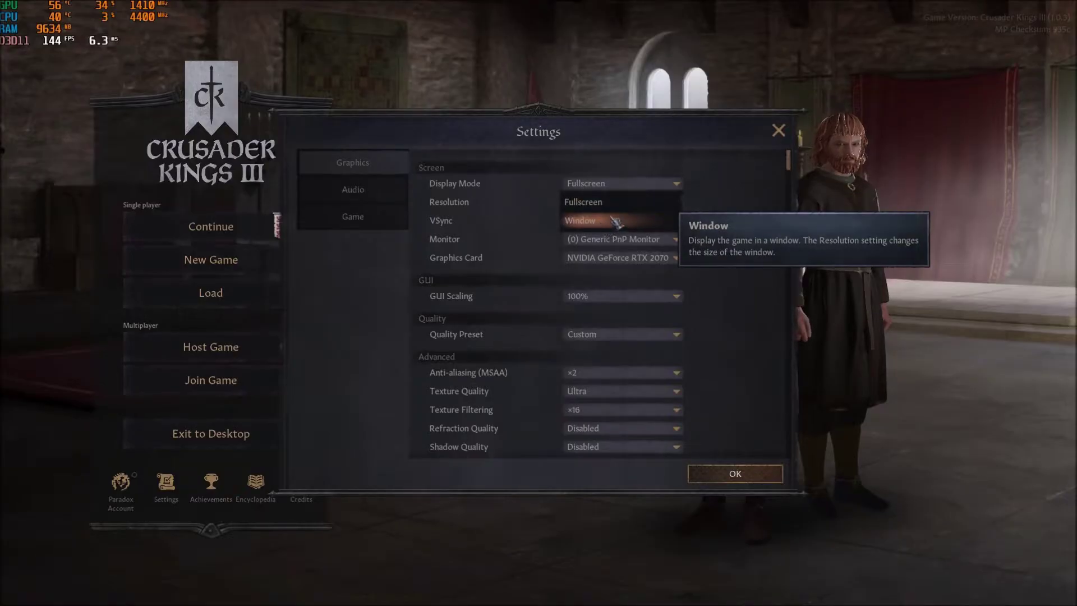
{"action": "left_click", "coordinate": [584, 202]}
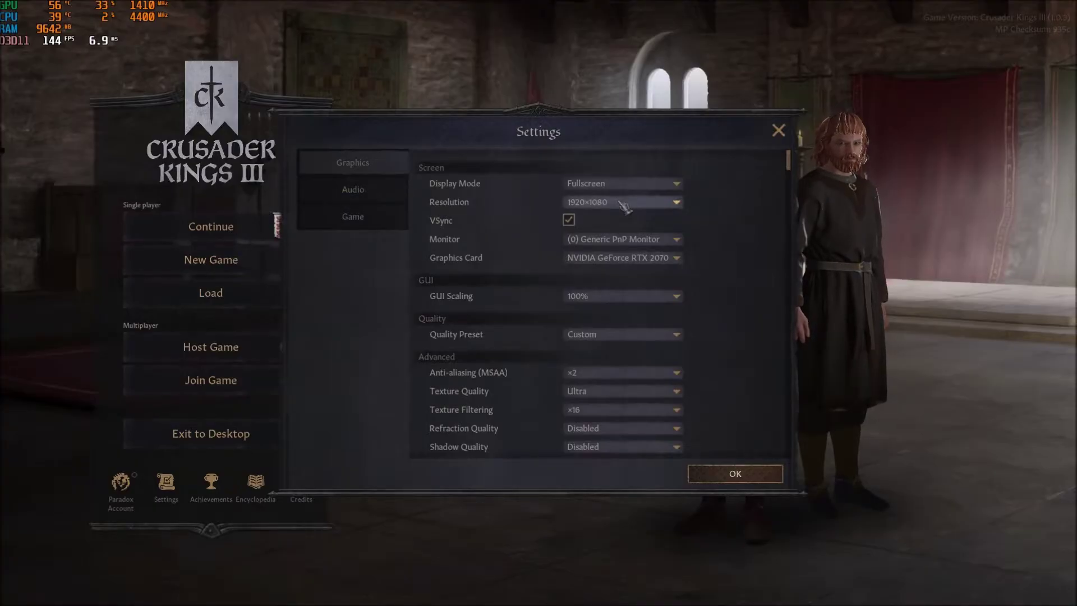
{"action": "scroll", "coordinate": [645, 241], "scroll_direction": "down", "scroll_amount": 5}
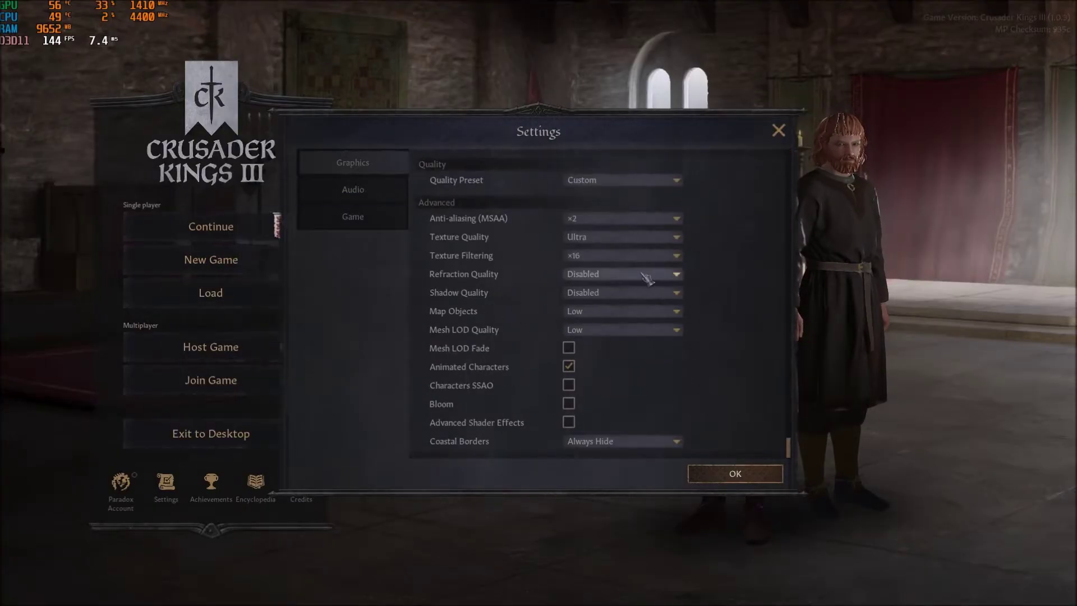
{"action": "scroll", "coordinate": [648, 278], "scroll_direction": "up", "scroll_amount": 5}
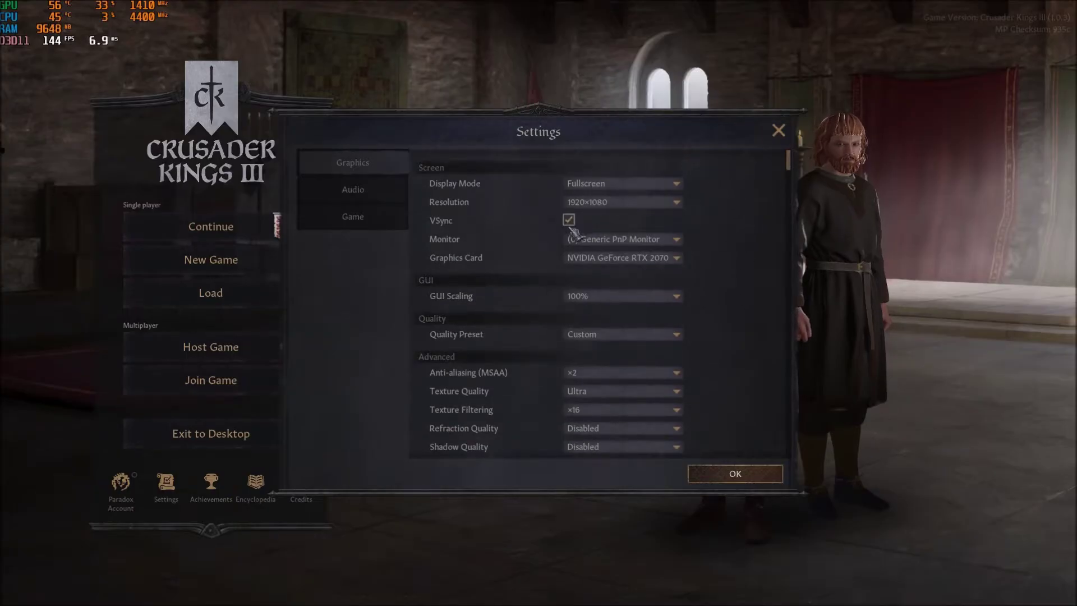
{"action": "left_click", "coordinate": [670, 203]}
{"action": "left_click", "coordinate": [724, 273]}
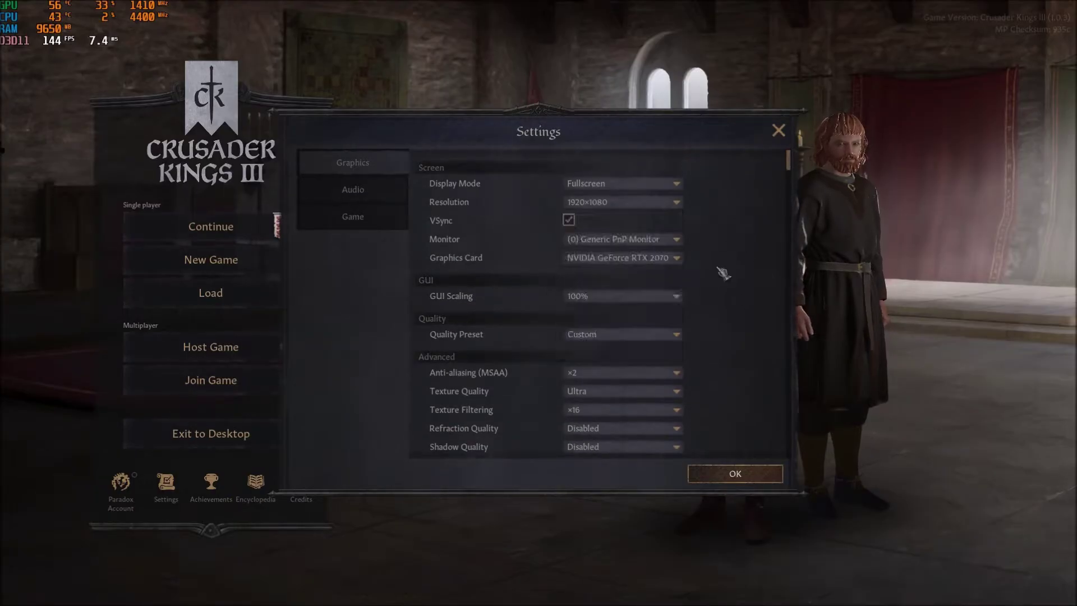
{"action": "mouse_move", "coordinate": [528, 240]}
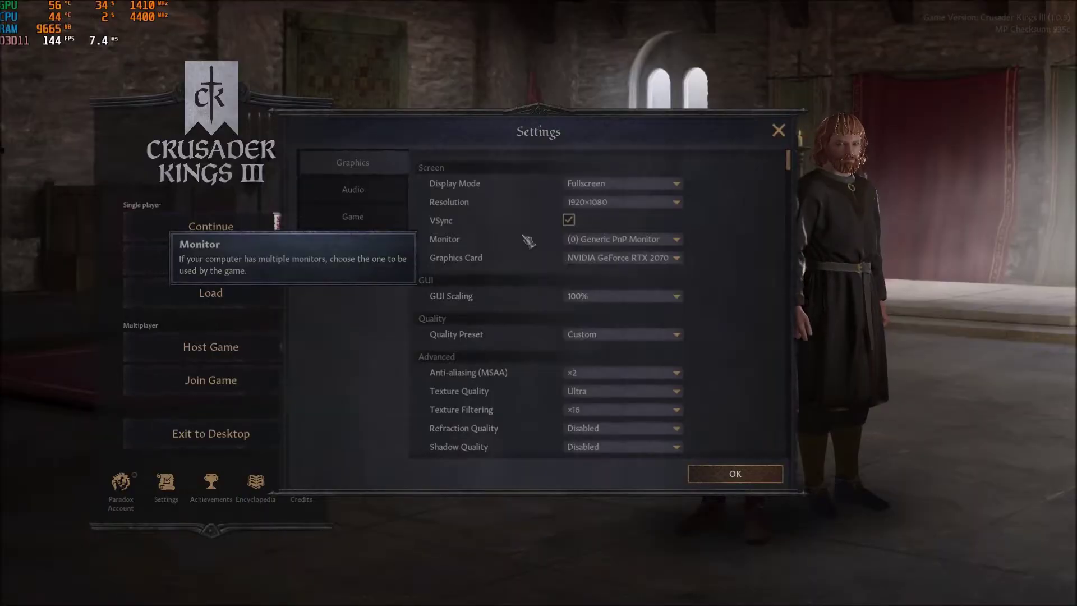
{"action": "scroll", "coordinate": [713, 303], "scroll_direction": "down", "scroll_amount": 5}
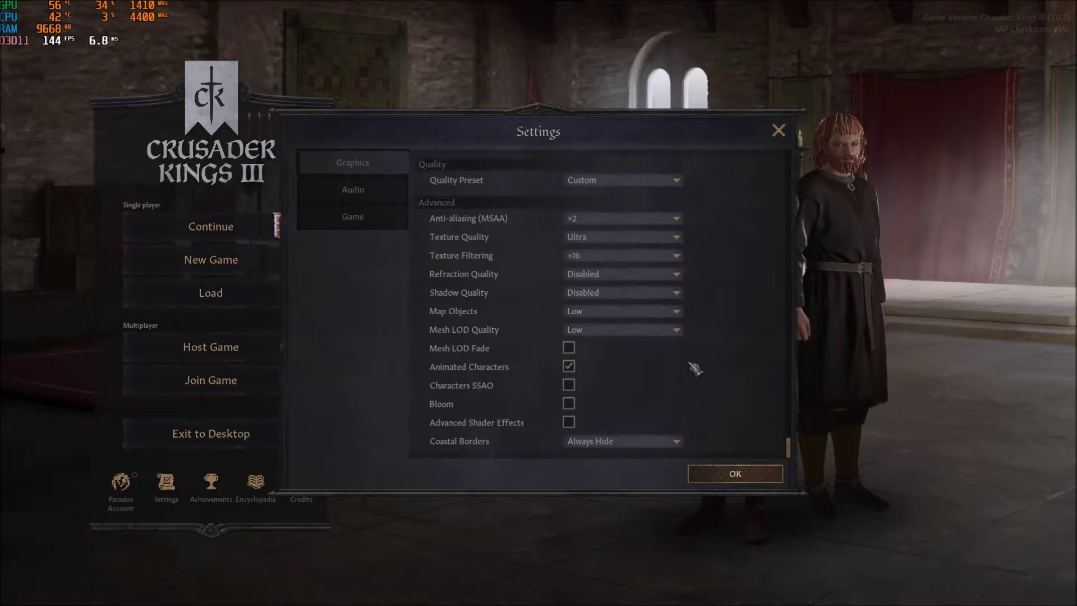
{"action": "scroll", "coordinate": [696, 368], "scroll_direction": "up", "scroll_amount": 5}
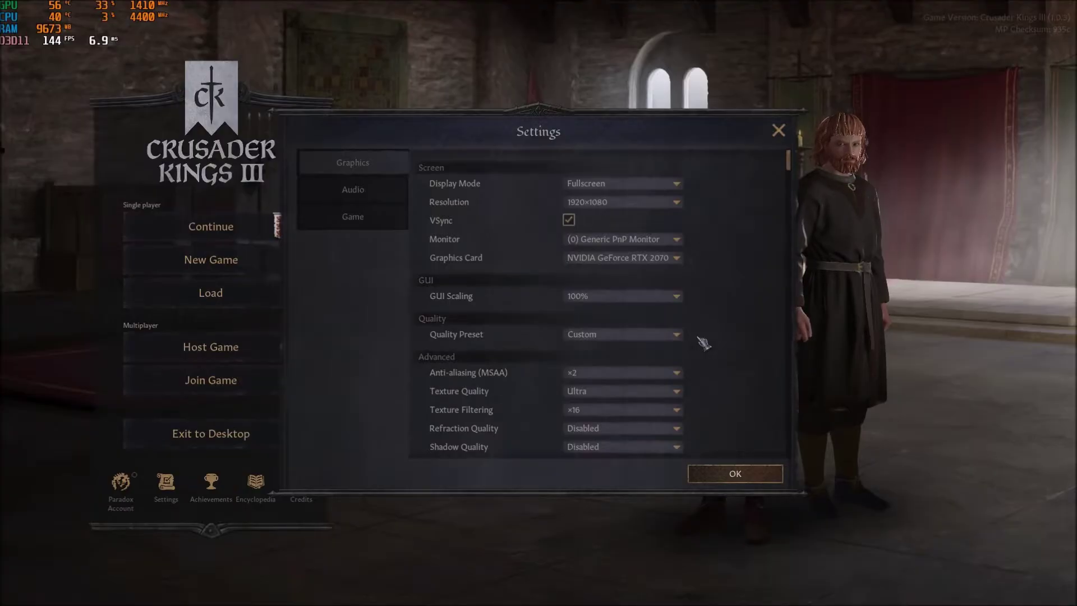
{"action": "mouse_move", "coordinate": [448, 223]}
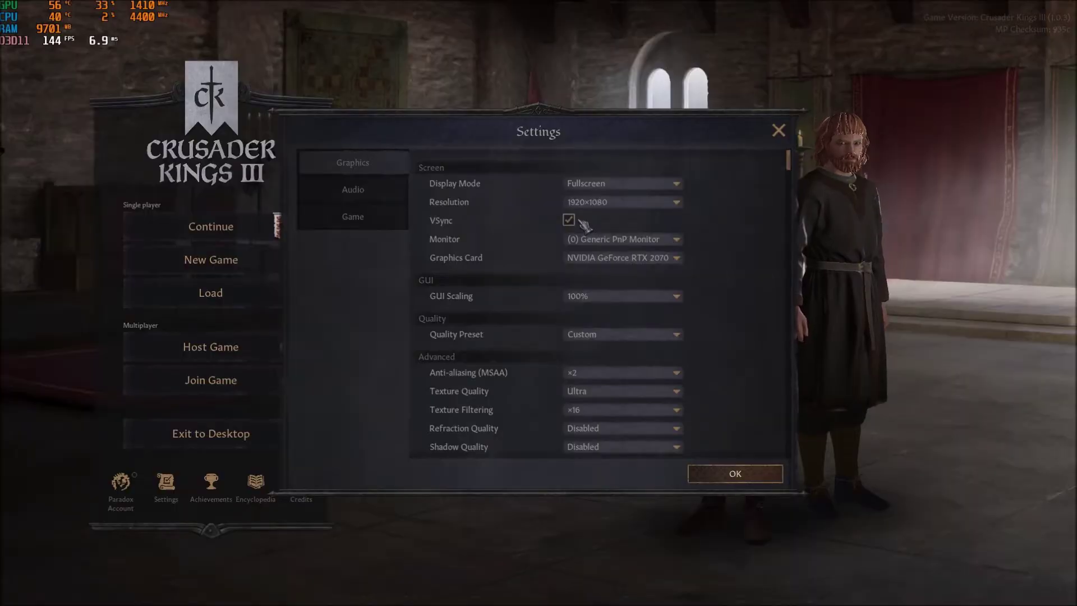
Step: Keep NVIDIA GeForce RTX 2070 as graphics card and list the Anti-aliasing (MSAA) levels
{"action": "scroll", "coordinate": [710, 262], "scroll_direction": "down", "scroll_amount": 3}
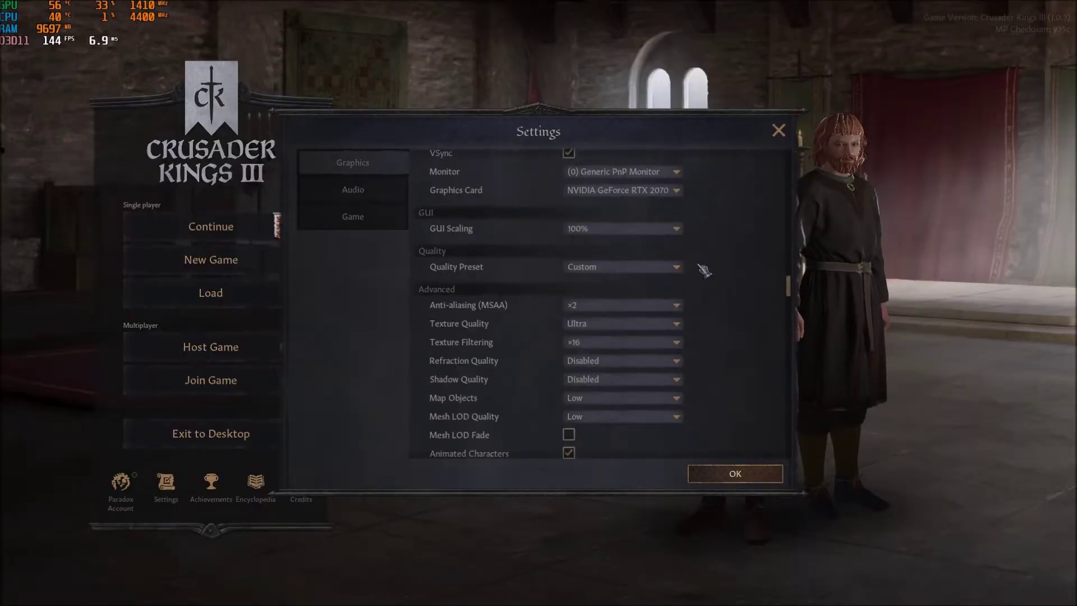
{"action": "left_click", "coordinate": [652, 192]}
{"action": "left_click", "coordinate": [732, 201]}
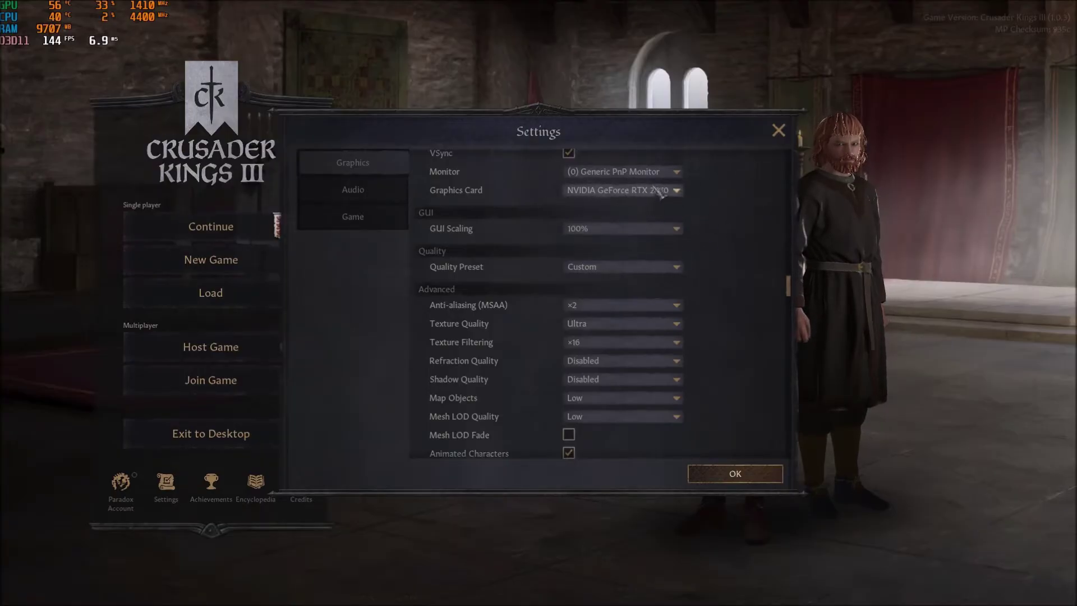
{"action": "scroll", "coordinate": [746, 255], "scroll_direction": "down", "scroll_amount": 3}
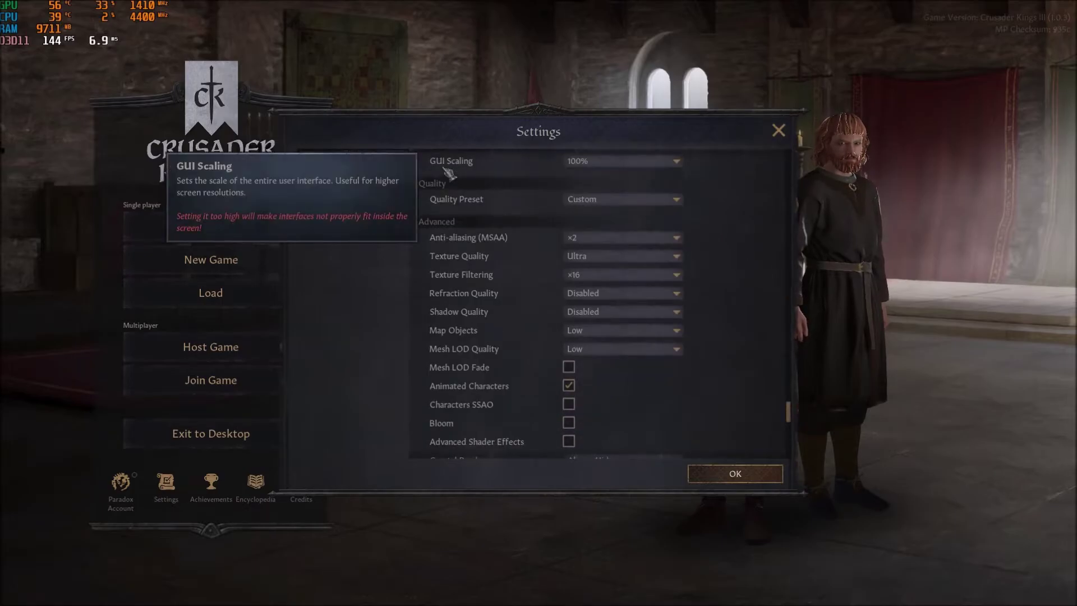
{"action": "scroll", "coordinate": [743, 245], "scroll_direction": "down", "scroll_amount": 1}
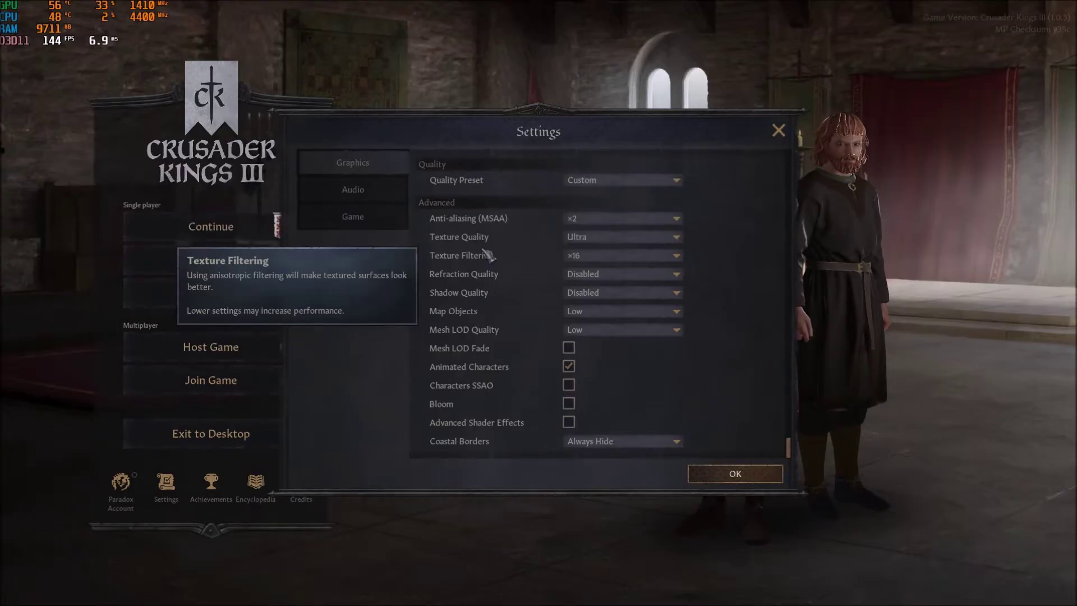
{"action": "left_click", "coordinate": [597, 220]}
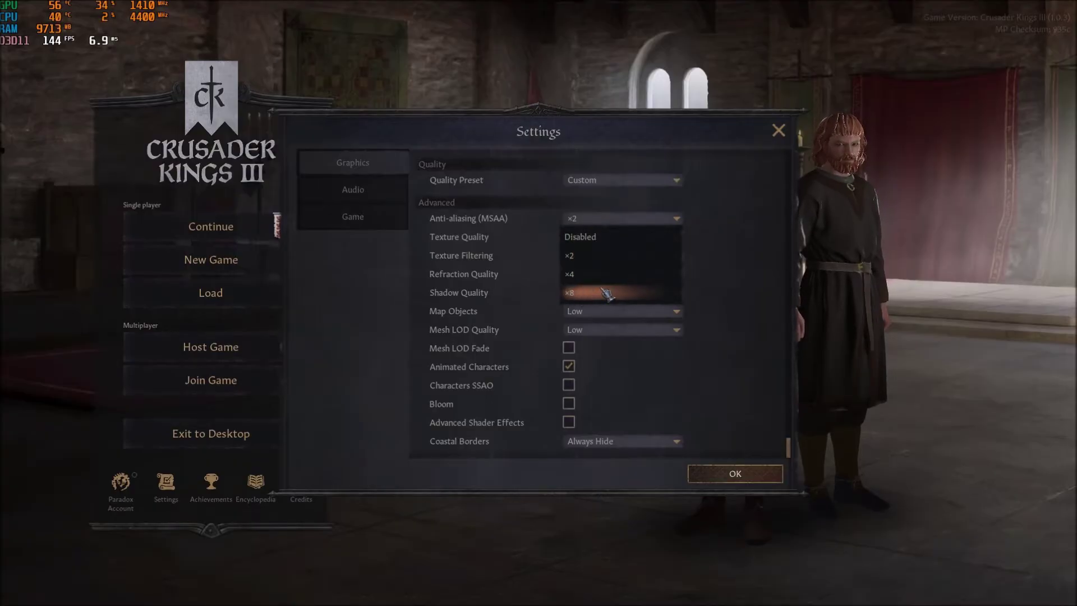
{"action": "left_click", "coordinate": [577, 257]}
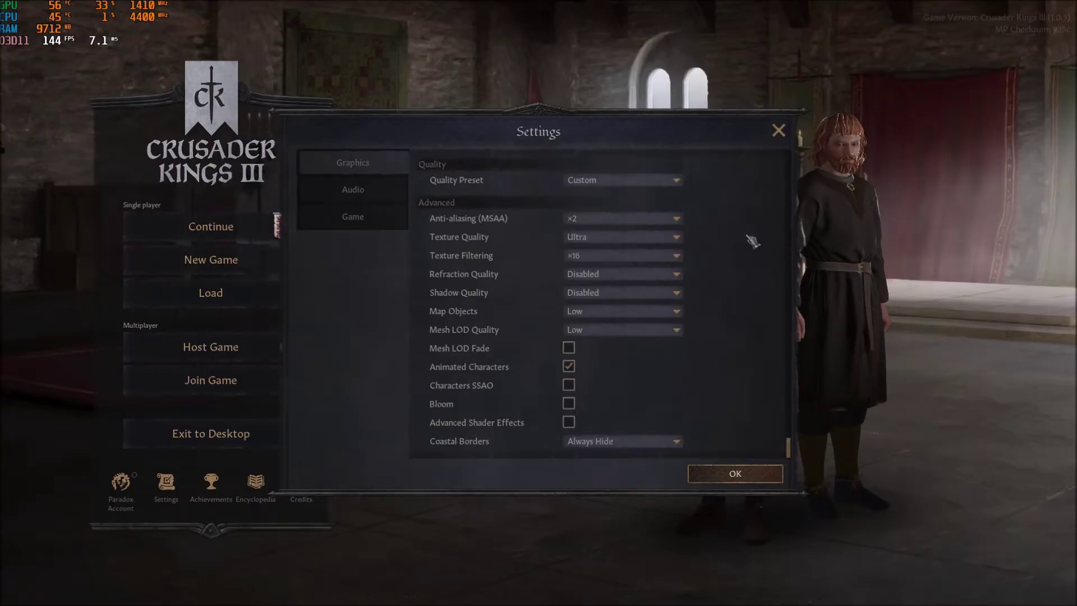
{"action": "left_click", "coordinate": [631, 221]}
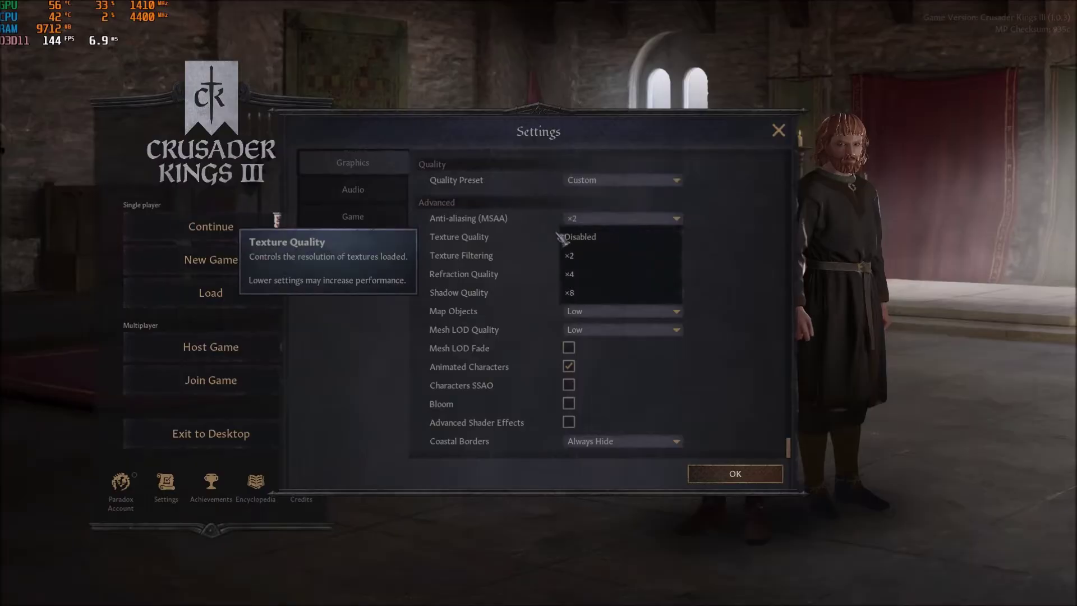
{"action": "left_click", "coordinate": [734, 242]}
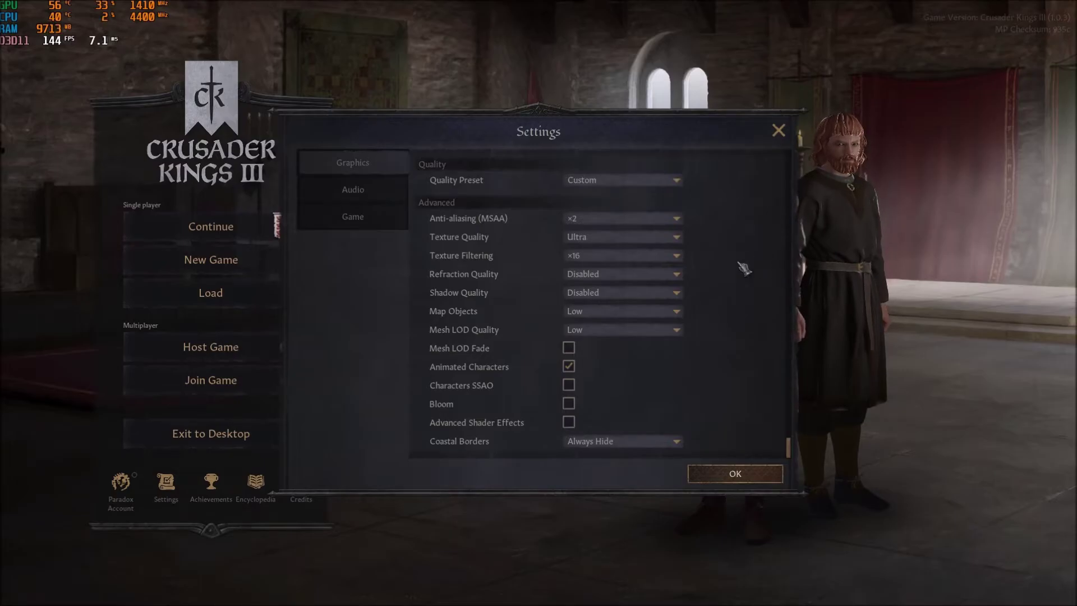
{"action": "mouse_move", "coordinate": [439, 245]}
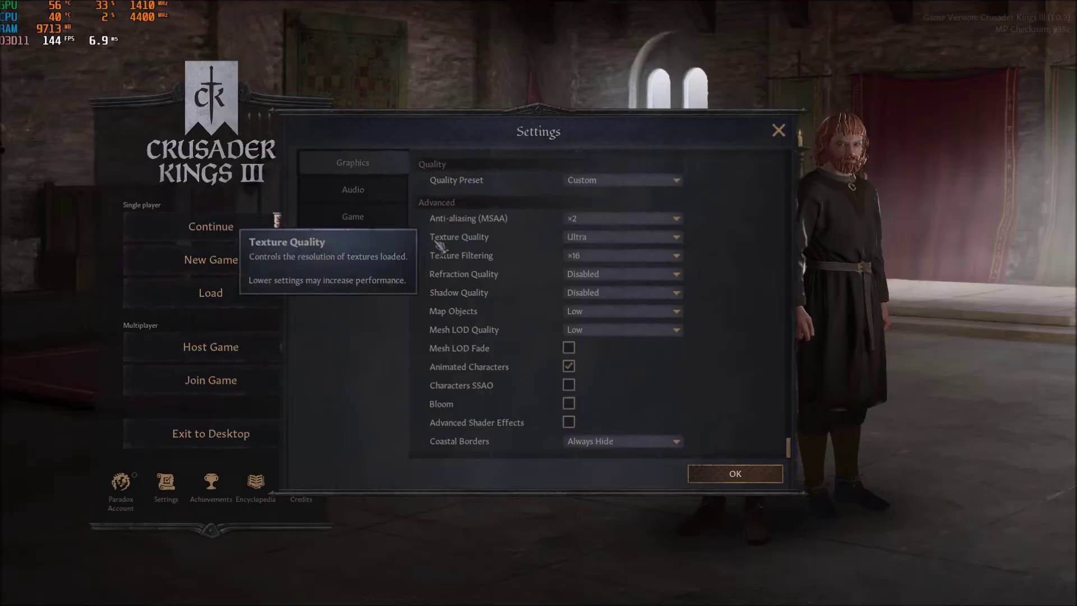
{"action": "left_click", "coordinate": [598, 238]}
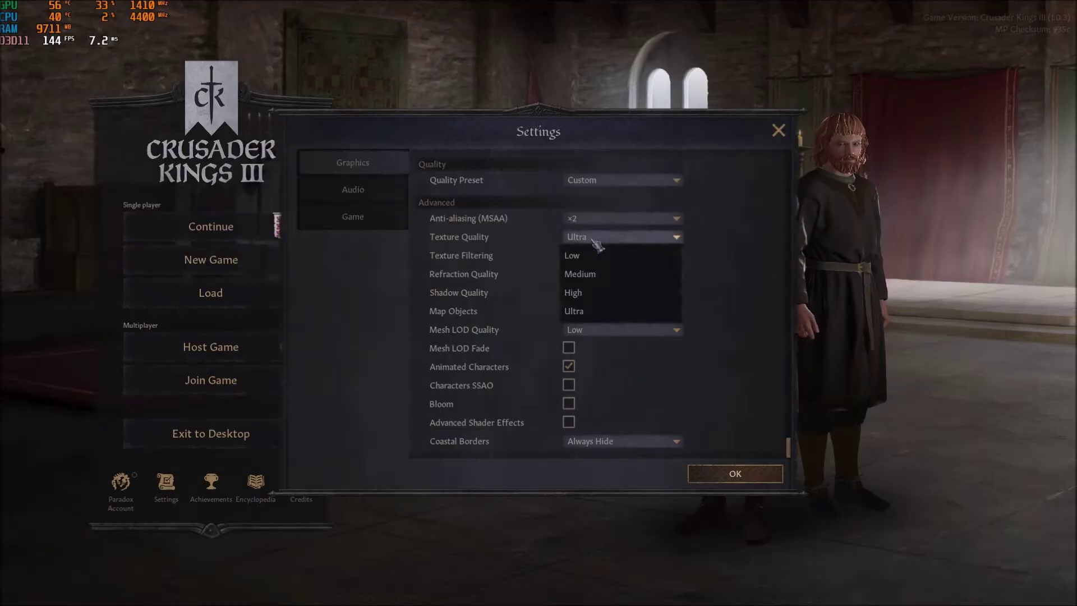
{"action": "left_click", "coordinate": [600, 313]}
{"action": "mouse_move", "coordinate": [479, 260]}
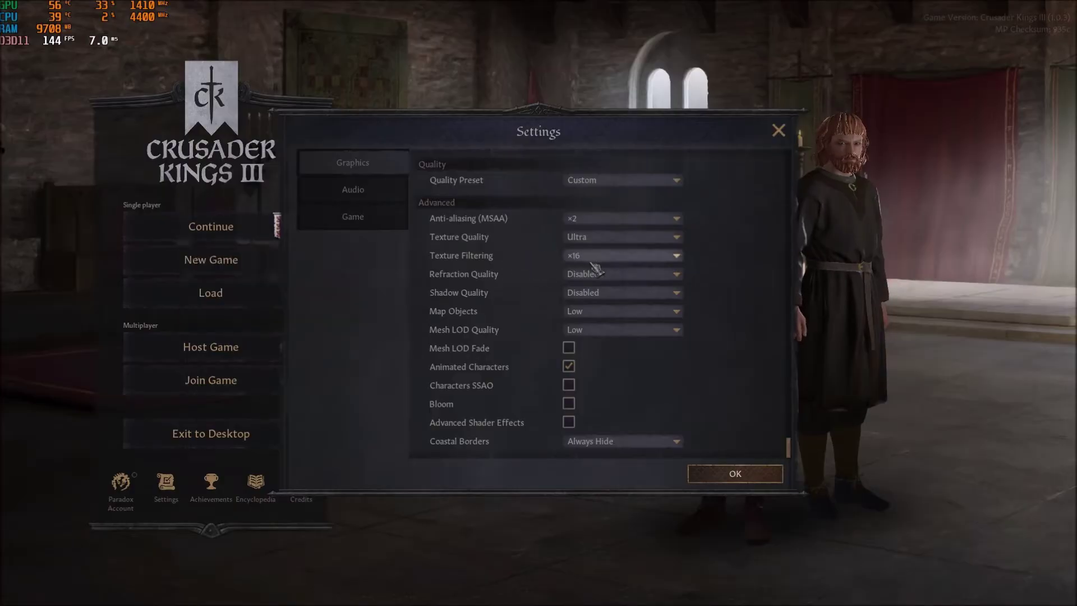
{"action": "left_click", "coordinate": [599, 238]}
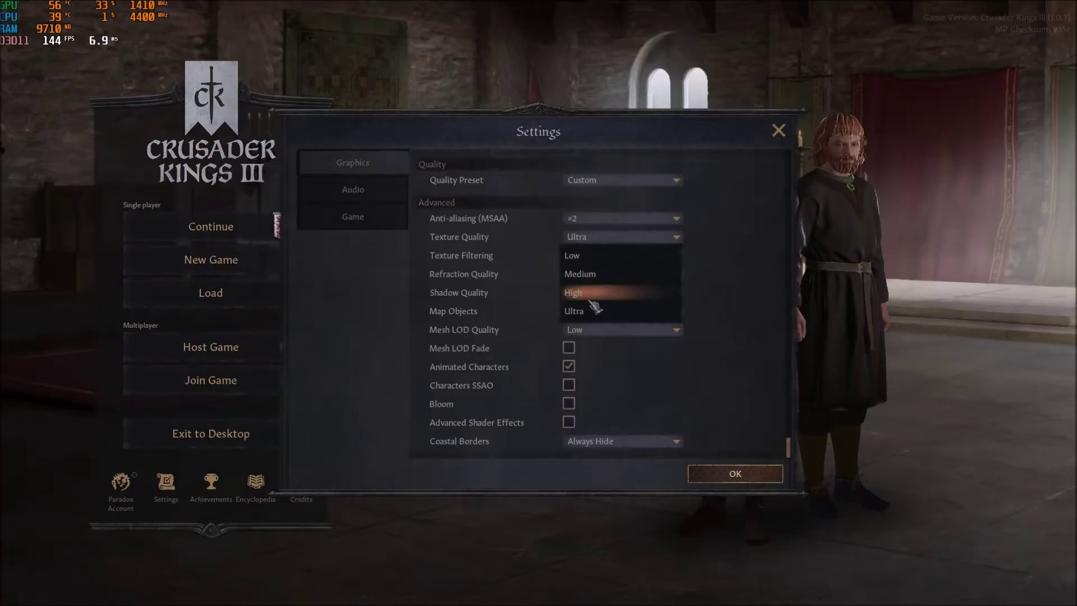
{"action": "left_click", "coordinate": [620, 255]}
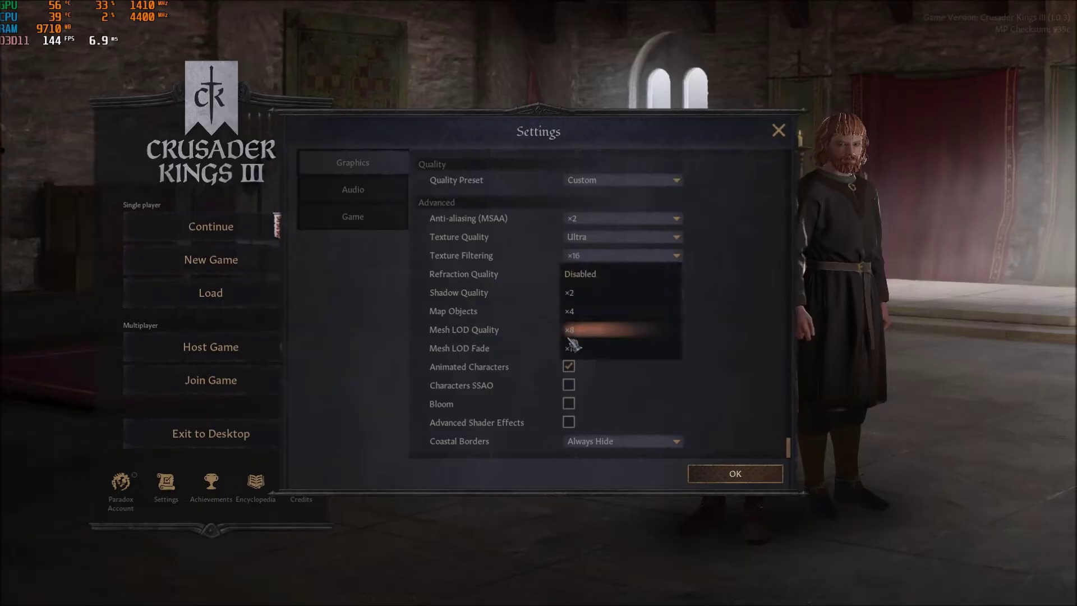
{"action": "left_click", "coordinate": [611, 313]}
{"action": "left_click", "coordinate": [619, 238]}
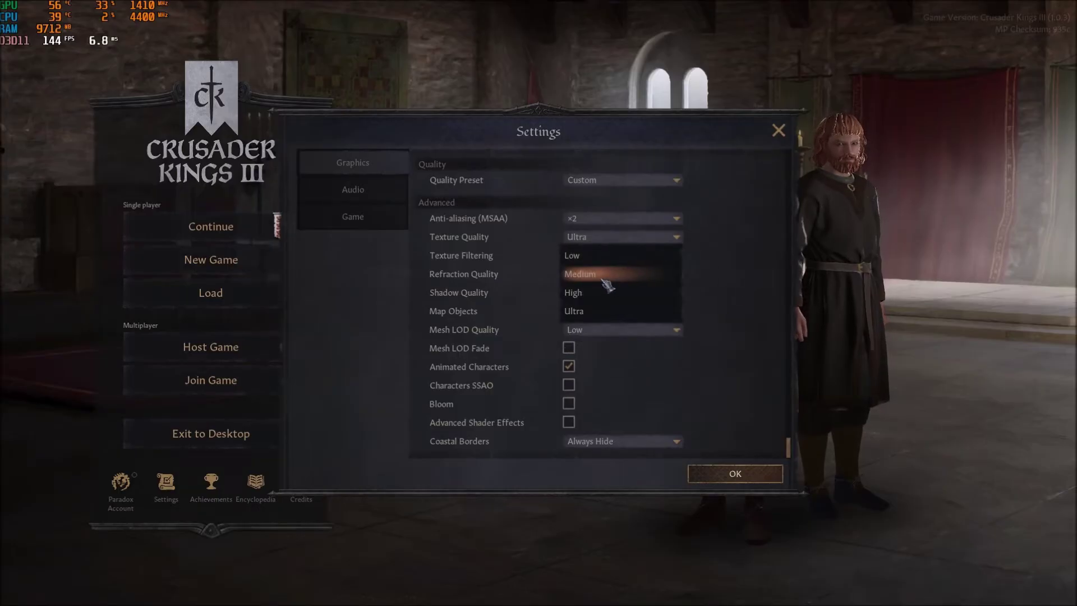
{"action": "left_click", "coordinate": [614, 238]}
{"action": "left_click", "coordinate": [609, 256]}
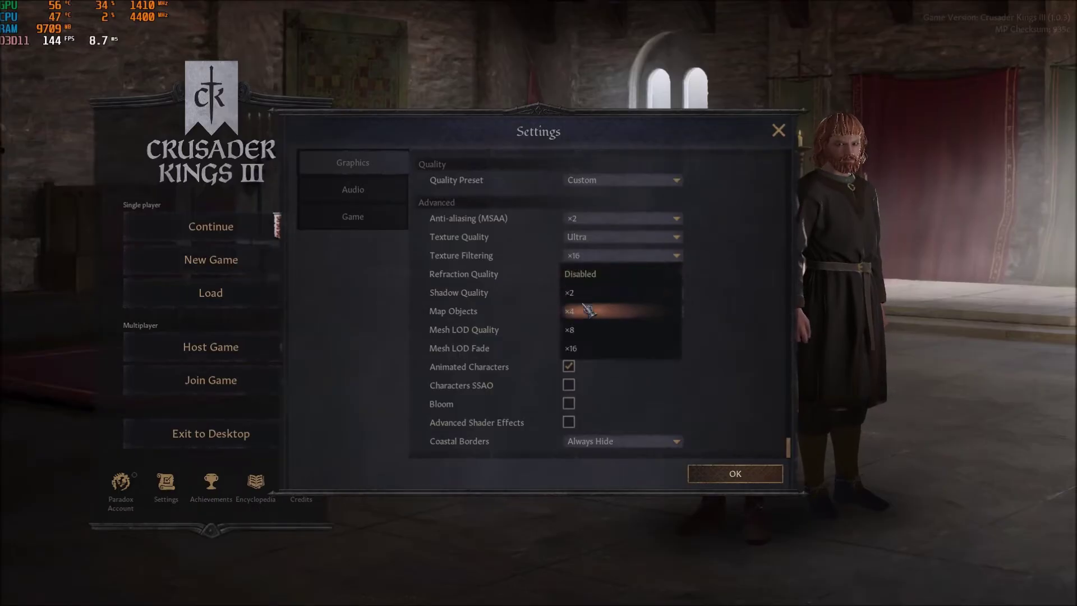
{"action": "left_click", "coordinate": [606, 256]}
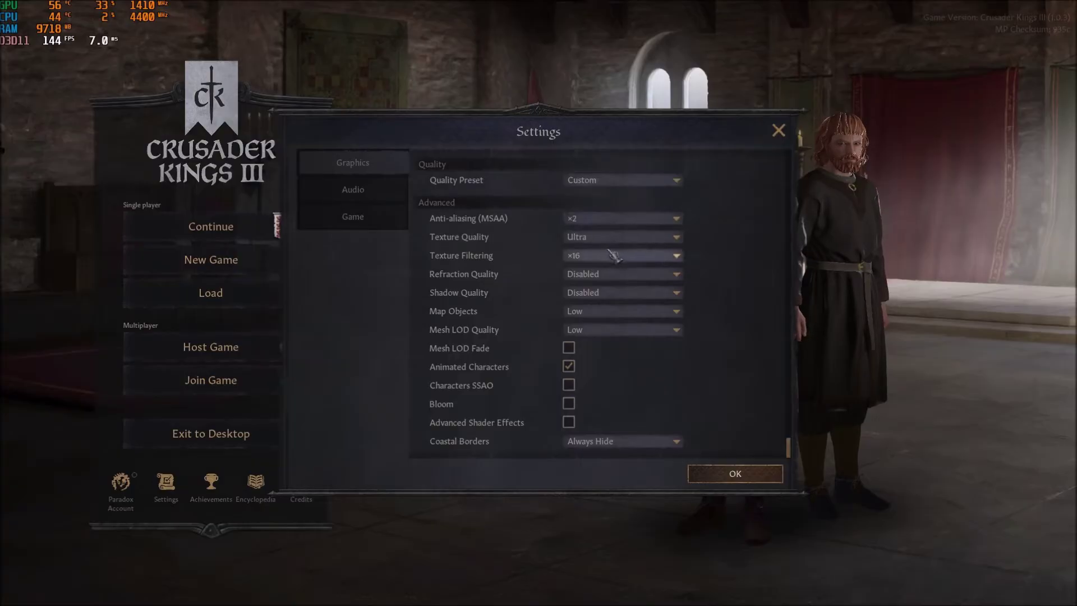
{"action": "left_click", "coordinate": [608, 218]}
{"action": "left_click", "coordinate": [729, 221]}
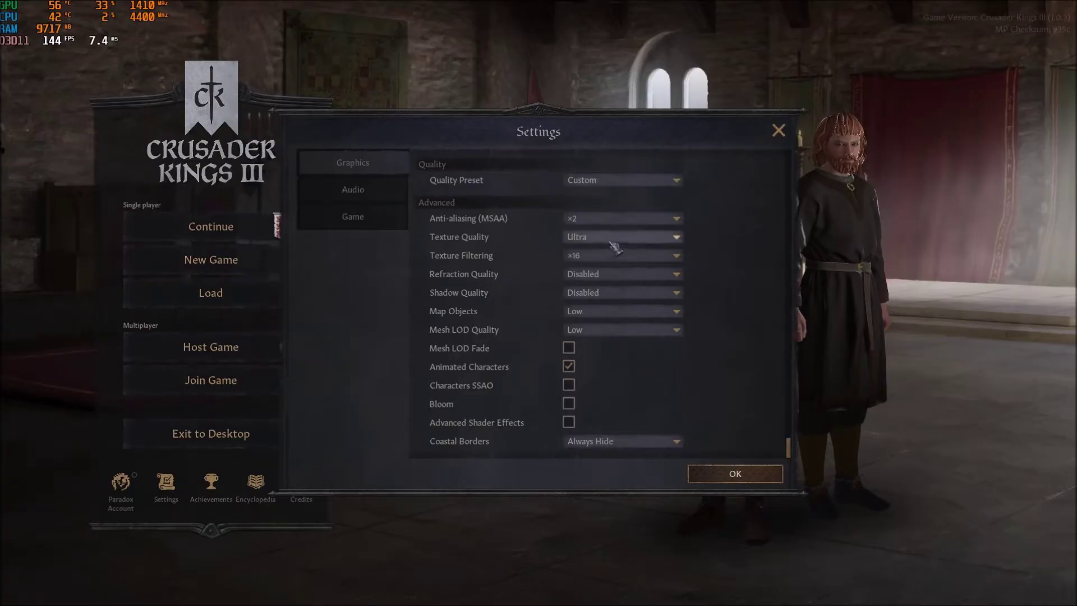
{"action": "left_click", "coordinate": [583, 236]}
{"action": "left_click", "coordinate": [580, 257]}
{"action": "left_click", "coordinate": [582, 256]}
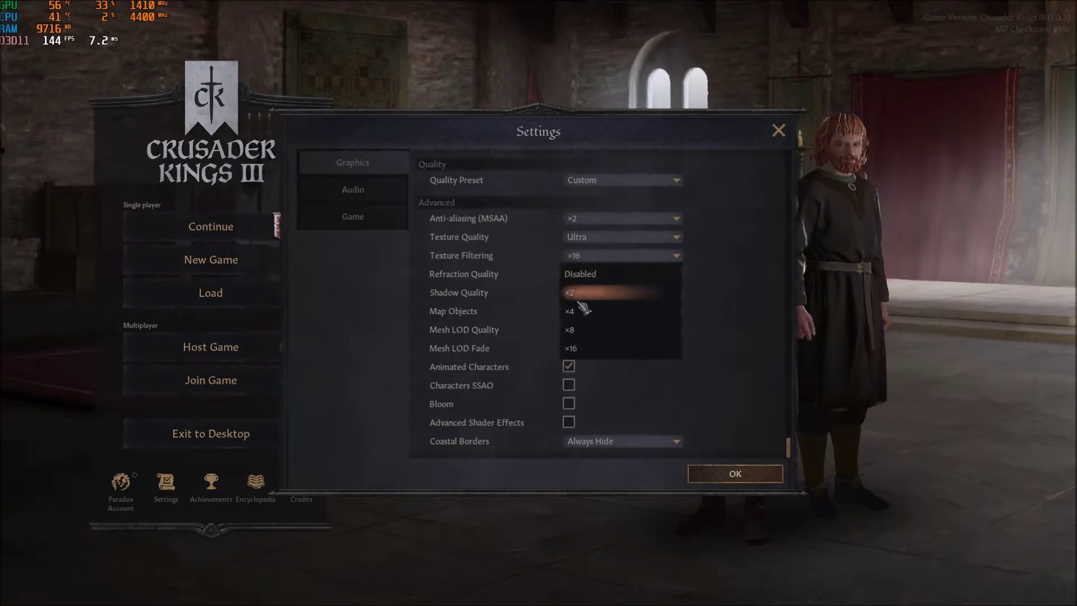
{"action": "left_click", "coordinate": [494, 275]}
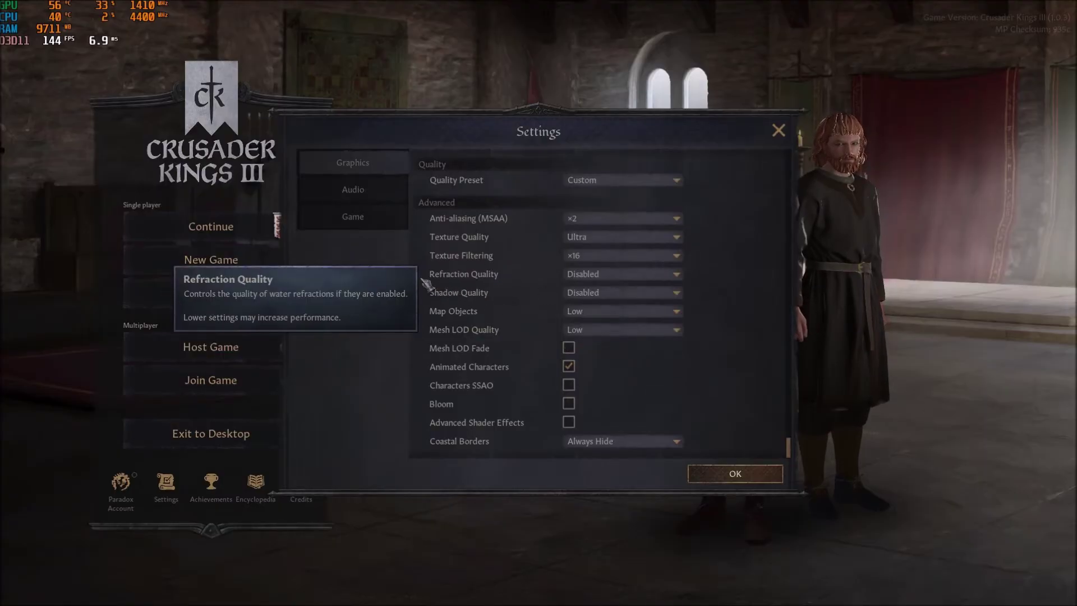
{"action": "left_click", "coordinate": [572, 276]}
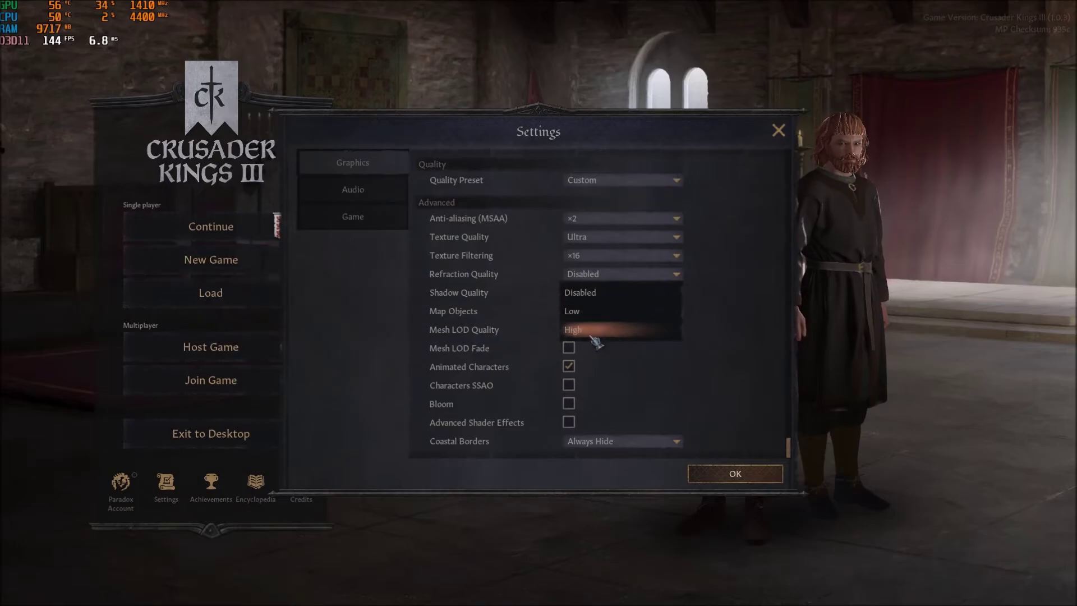
{"action": "left_click", "coordinate": [600, 294]}
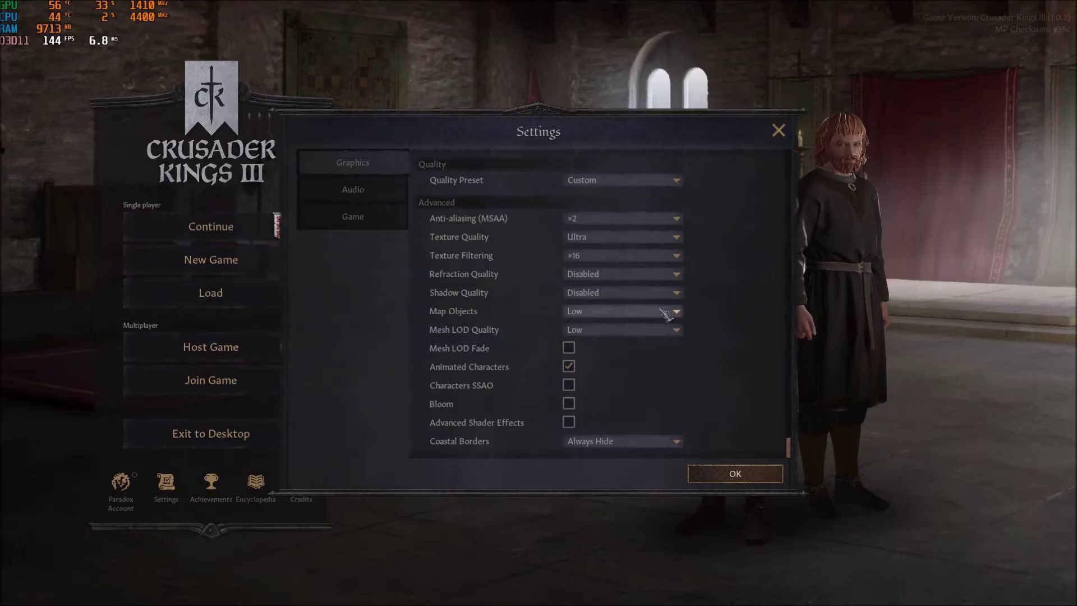
{"action": "left_click", "coordinate": [628, 292]}
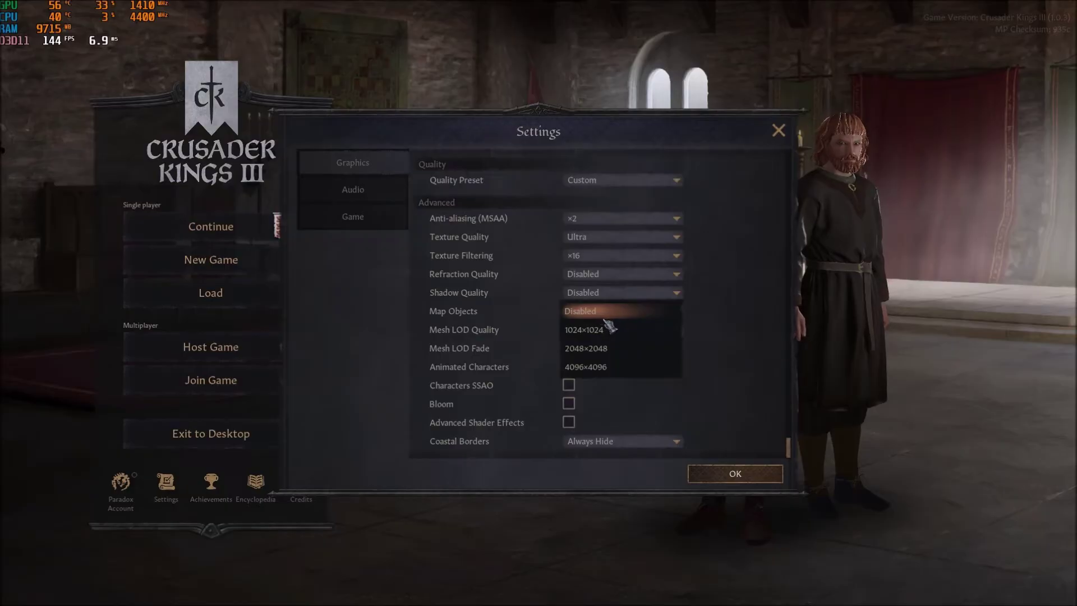
{"action": "left_click", "coordinate": [736, 307]}
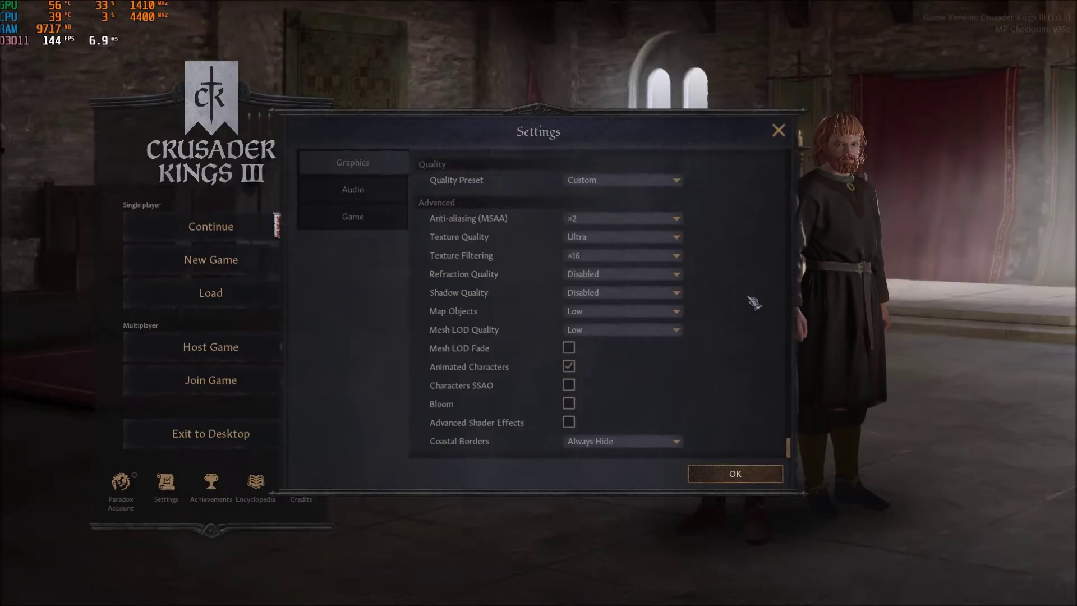
{"action": "mouse_move", "coordinate": [549, 290]}
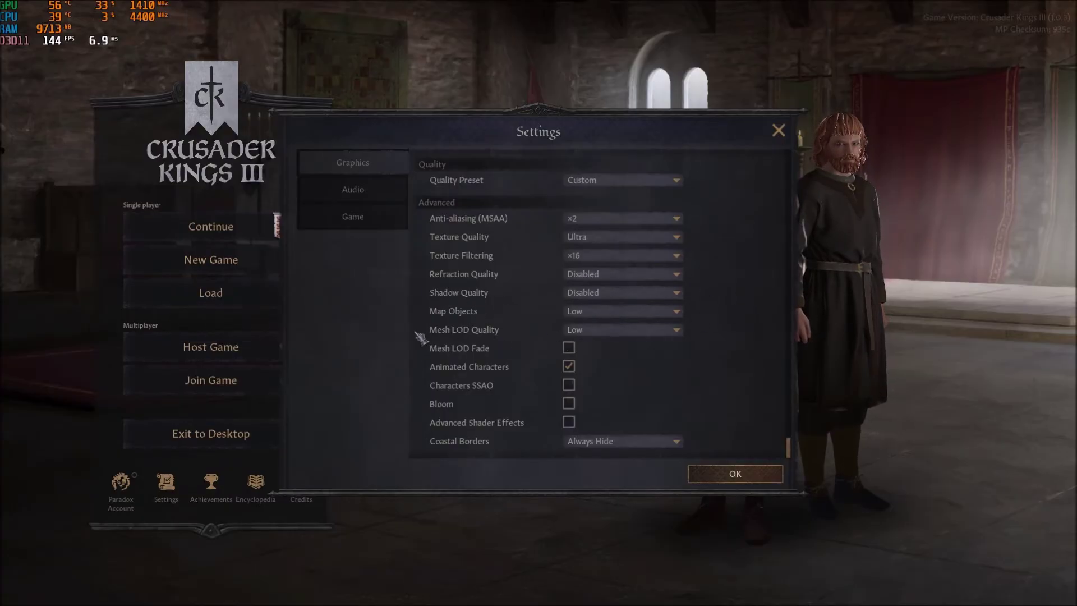
{"action": "left_click", "coordinate": [603, 313]}
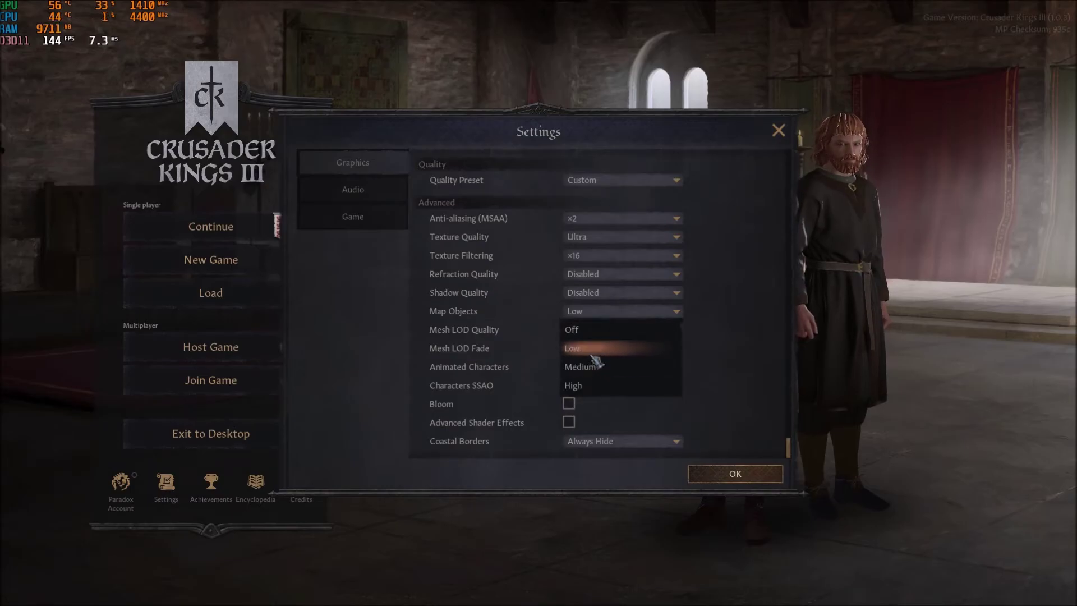
{"action": "left_click", "coordinate": [595, 349]}
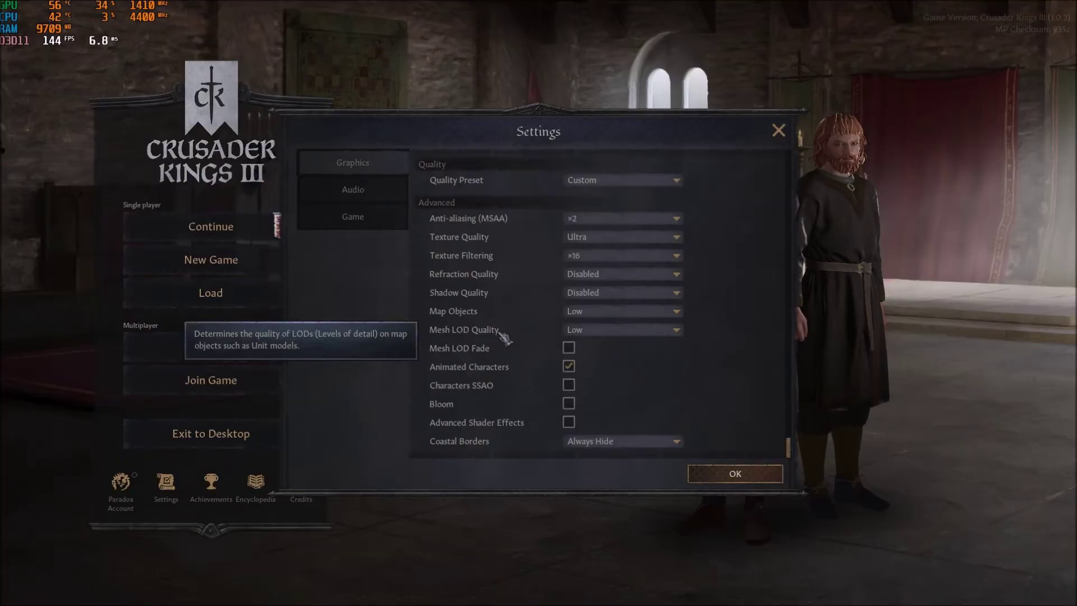
{"action": "left_click", "coordinate": [567, 332]}
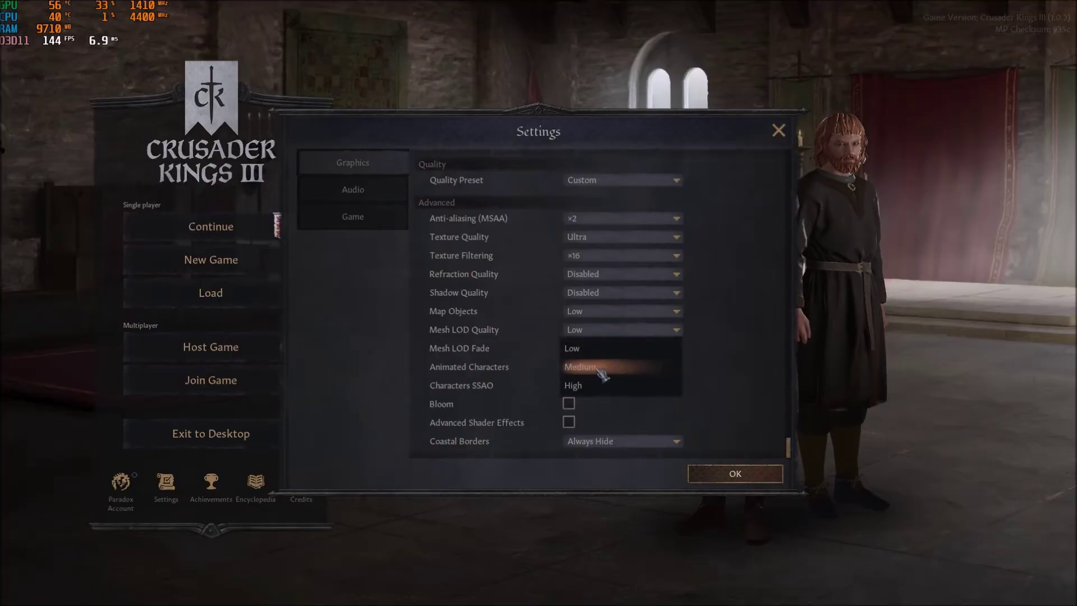
{"action": "left_click", "coordinate": [611, 347]}
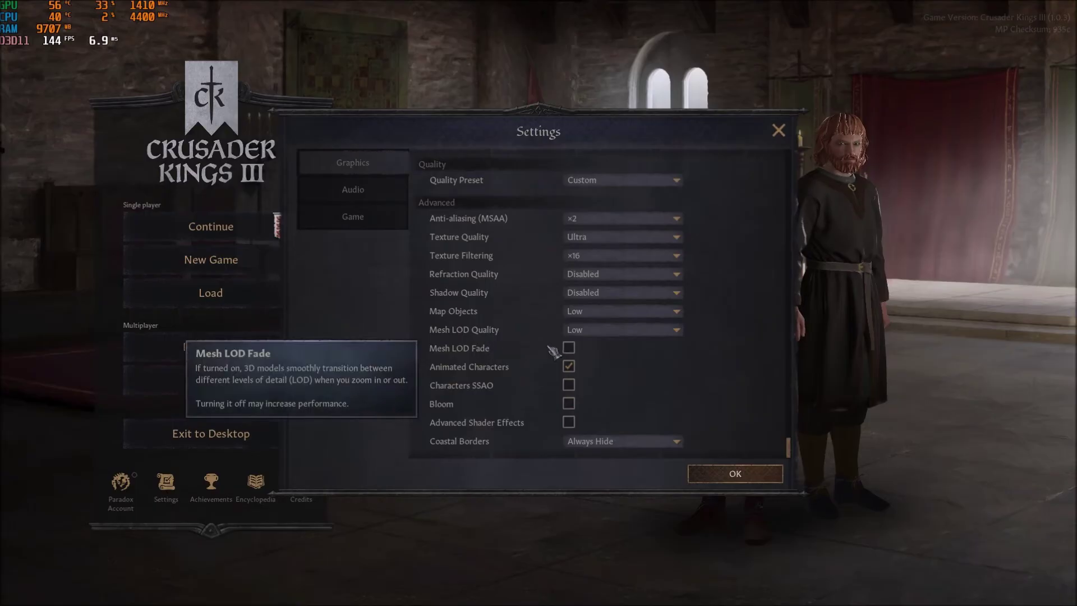
{"action": "mouse_move", "coordinate": [451, 355]}
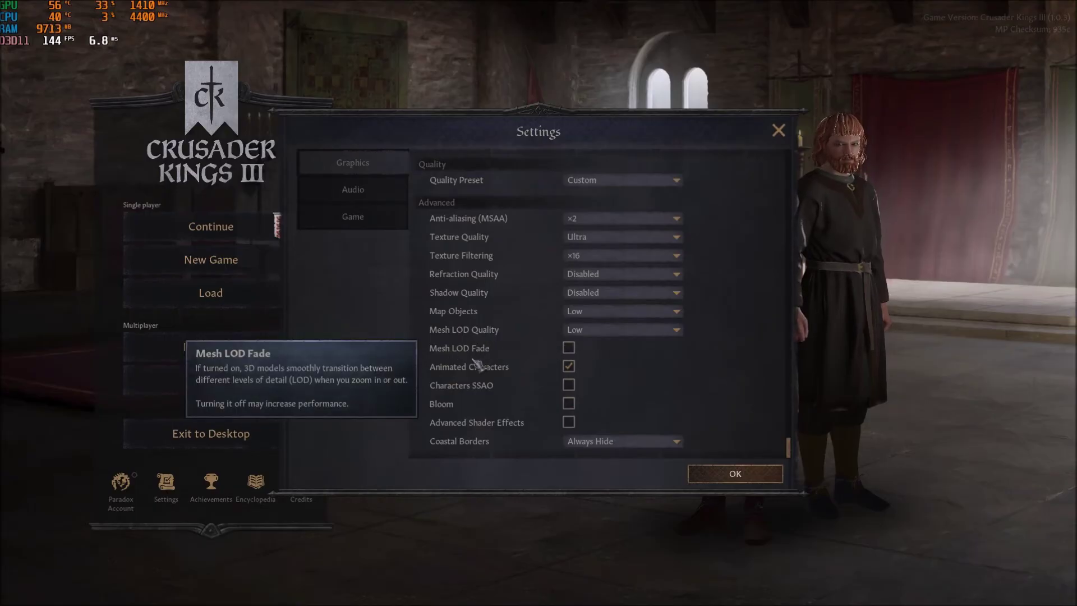
{"action": "mouse_move", "coordinate": [479, 374]}
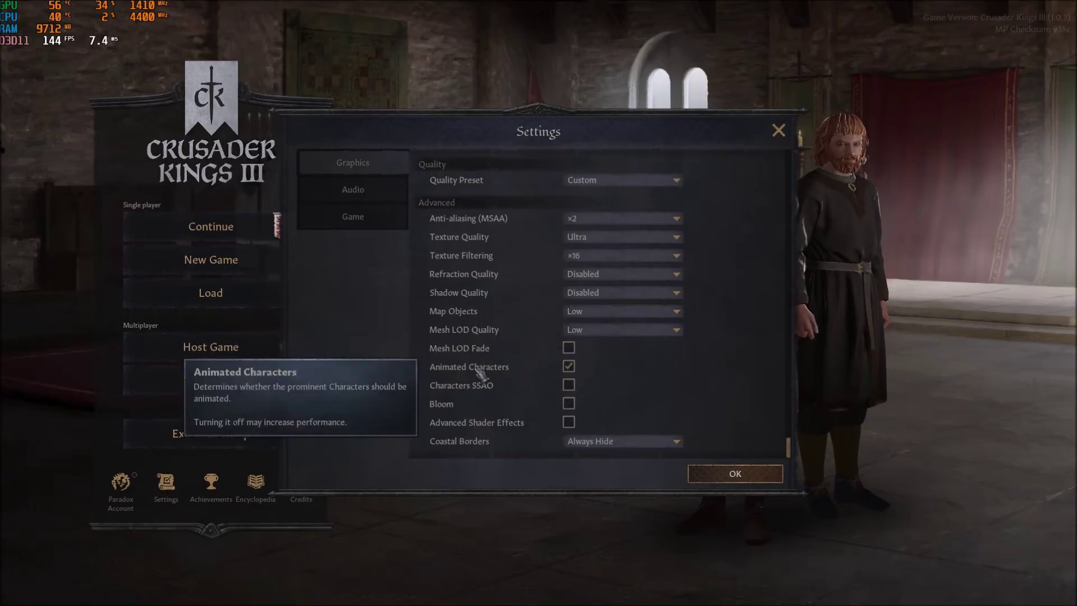